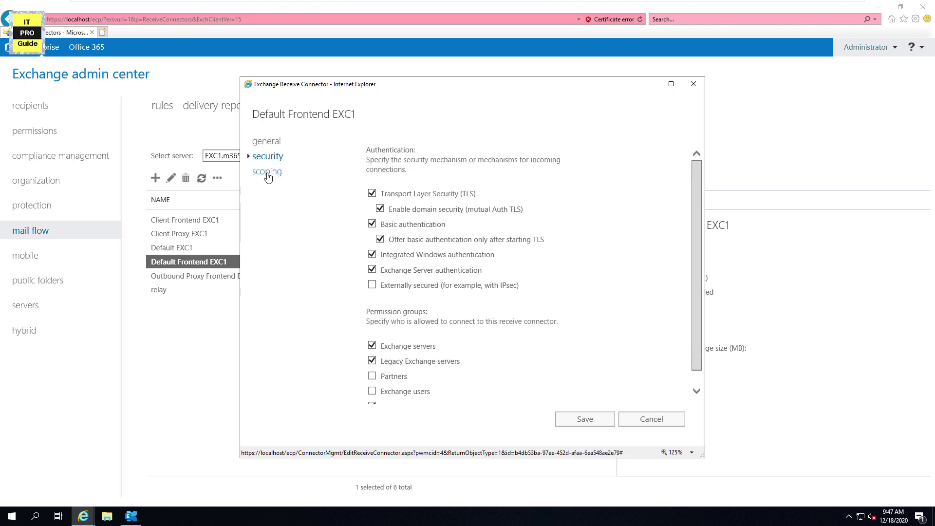
View the scoping settings of the Default Frontend EXC1 receive connector and close its properties without saving.
left_click(268, 173)
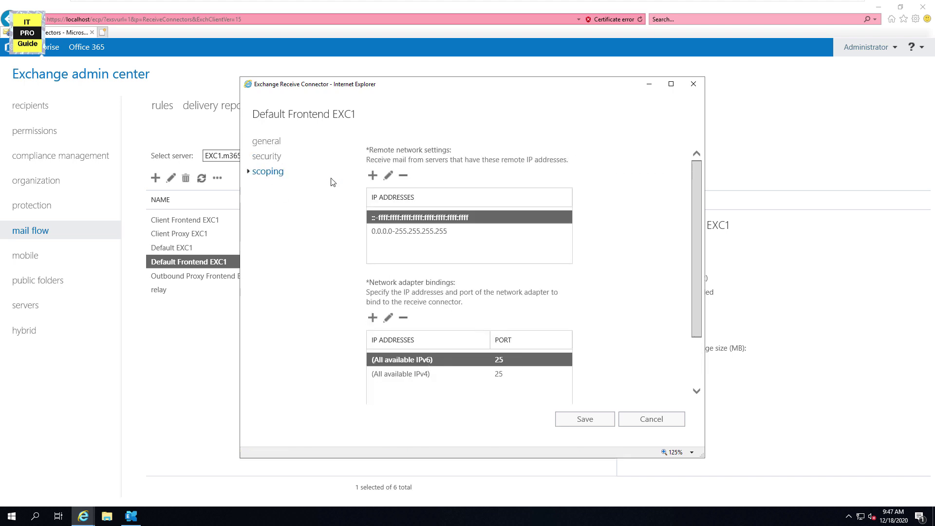
left_click(639, 415)
Switch to the Exchange Management Shell and list all properties of the "Default Frontend EXC1" receive connector using Get-ReceiveConnector piped to fl.
left_click(131, 516)
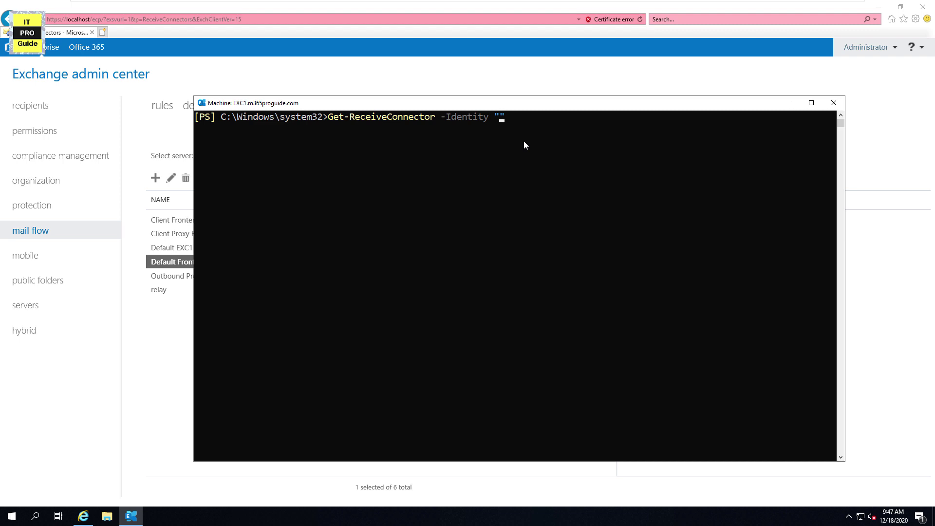
right_click(500, 122)
key("Right")
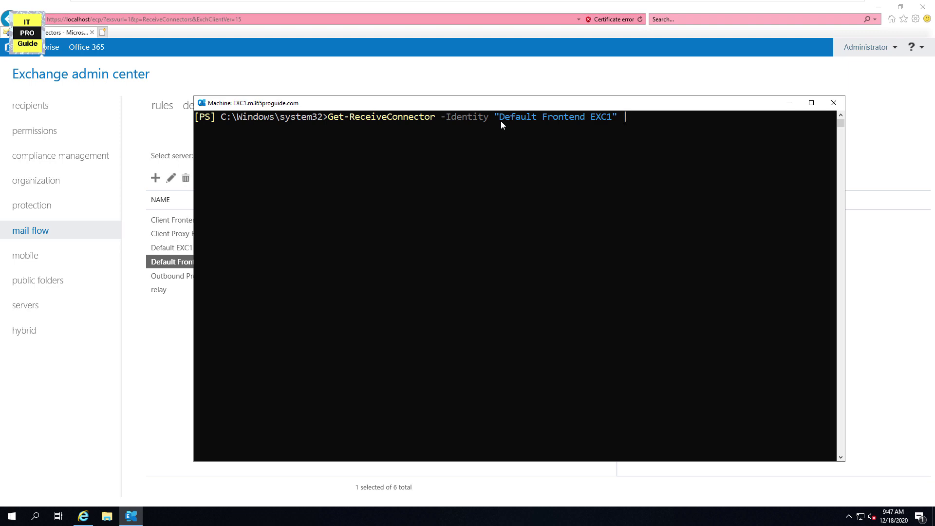
type("| fl")
key("Return")
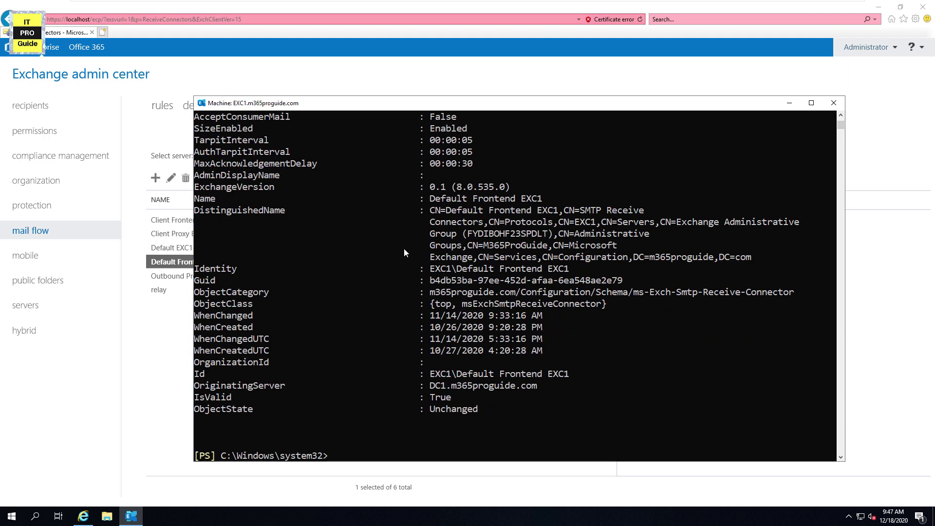
Examine the AuthMechanism entries of the receive connector, including Tls, BasicAuth, BasicAuthRequireTLS and ExchangeServer.
scroll(329, 429, "up", 8)
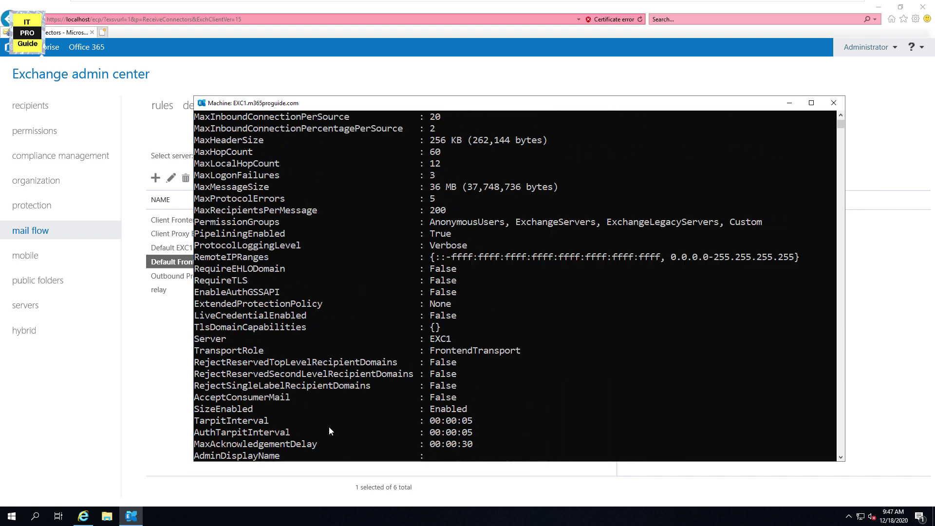
scroll(329, 427, "up", 10)
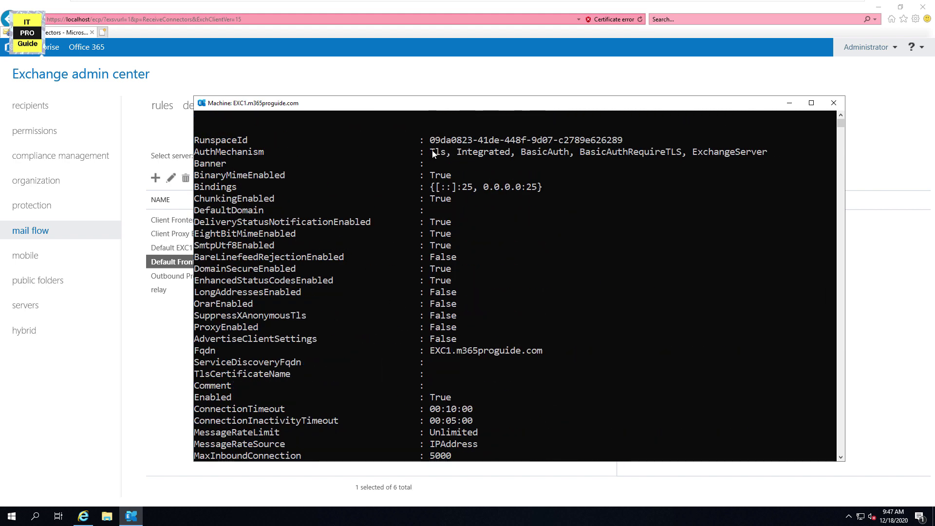
left_click_drag(430, 152, 445, 153)
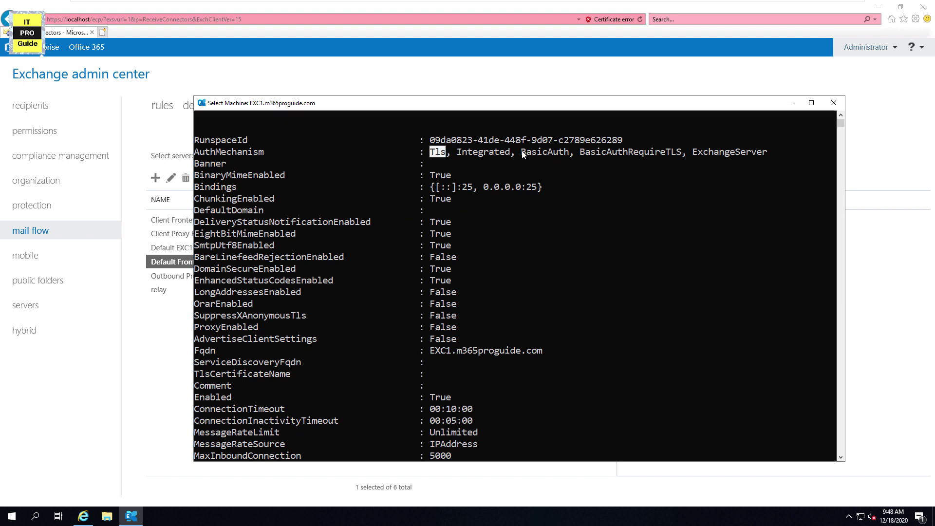
left_click_drag(522, 152, 569, 156)
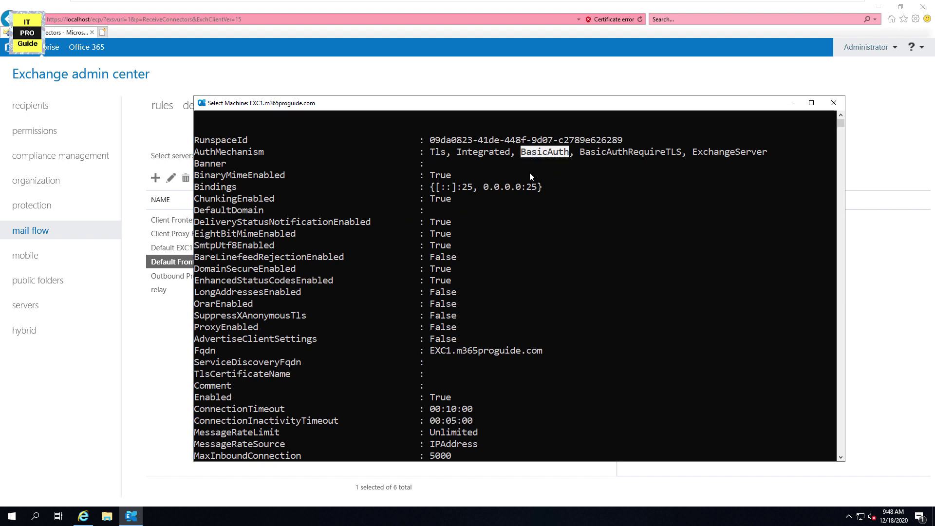
left_click_drag(580, 152, 762, 157)
left_click(596, 164)
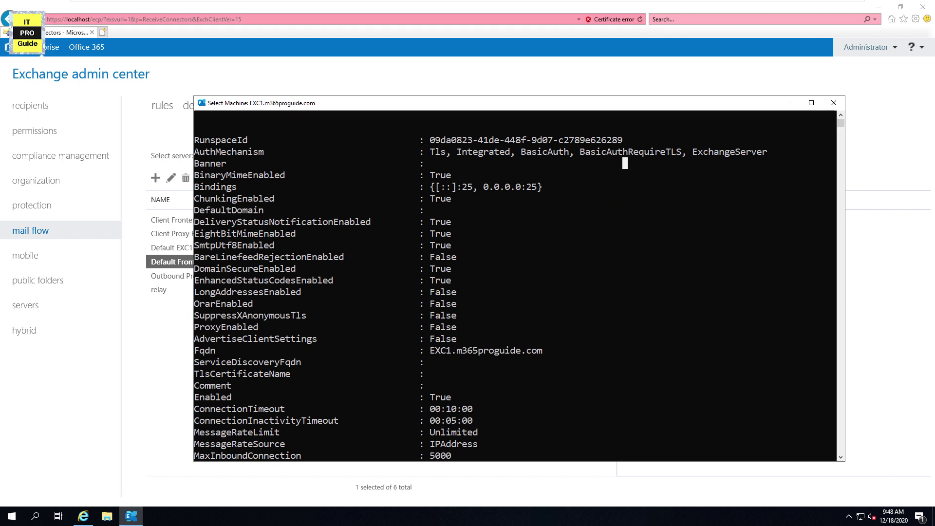
left_click_drag(430, 152, 446, 153)
left_click(581, 161)
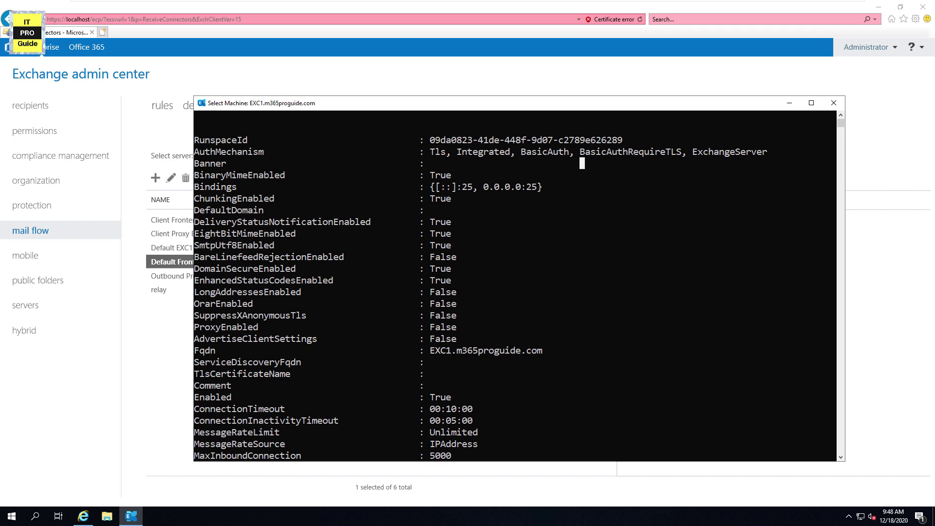
Find the RequireTLS property in the receive connector output and examine its value.
scroll(430, 342, "down", 11)
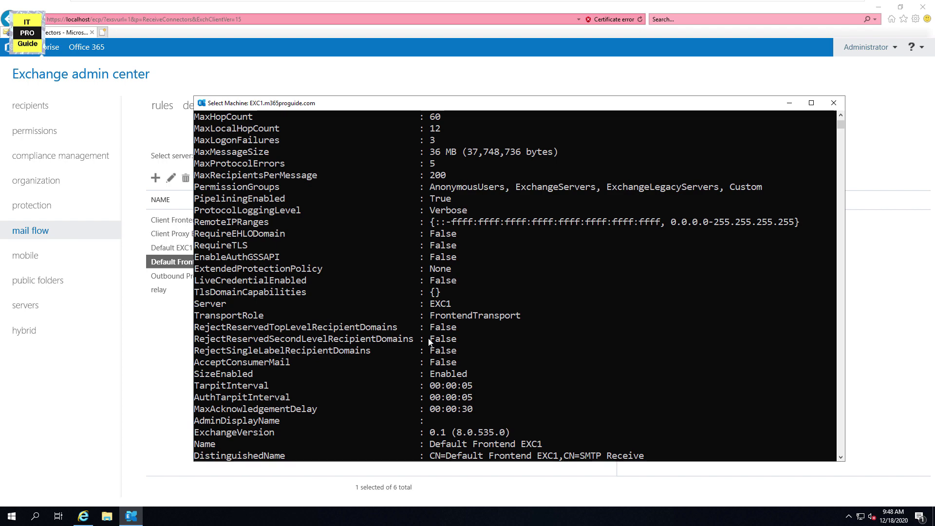
scroll(429, 342, "down", 5)
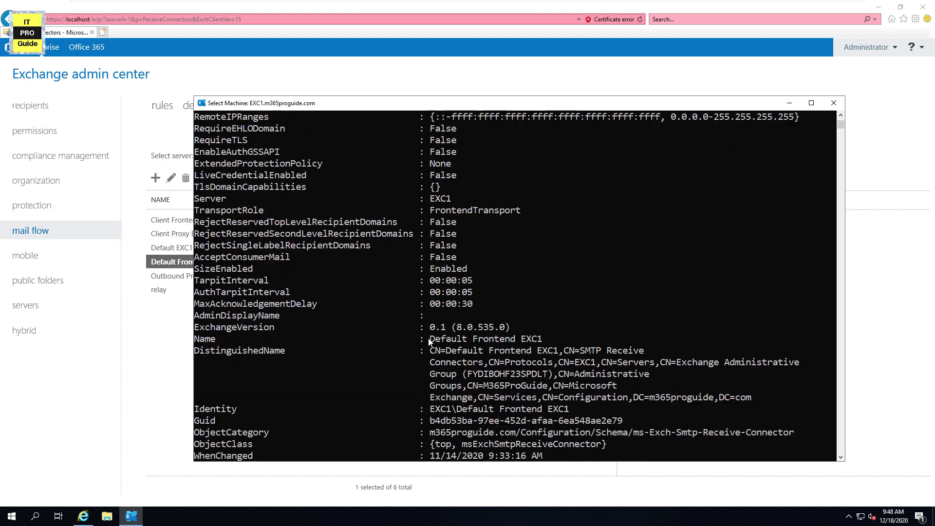
scroll(429, 341, "down", 4)
scroll(429, 342, "up", 11)
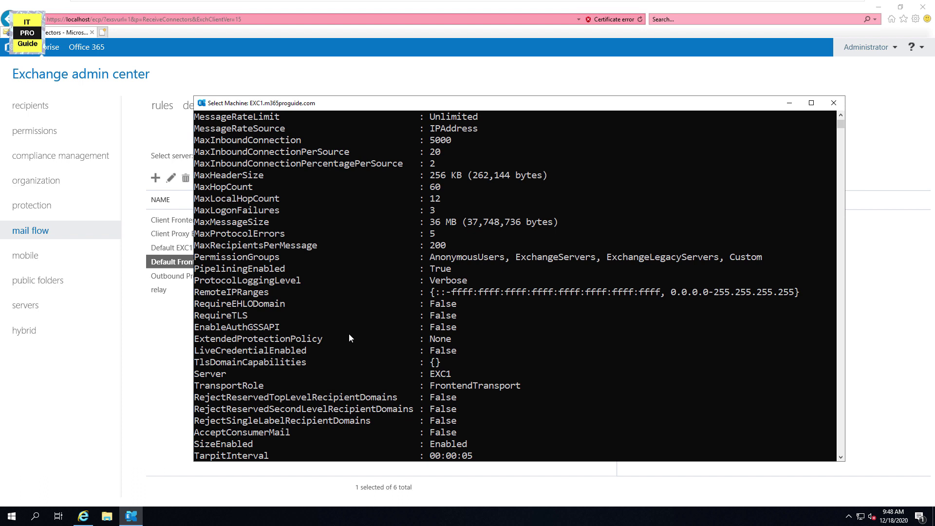
left_click_drag(194, 312, 264, 318)
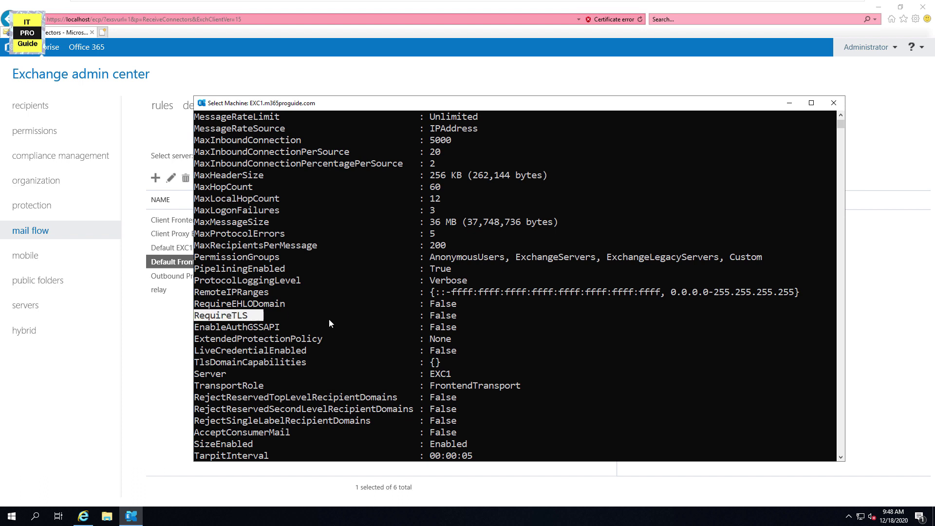
left_click_drag(329, 319, 457, 318)
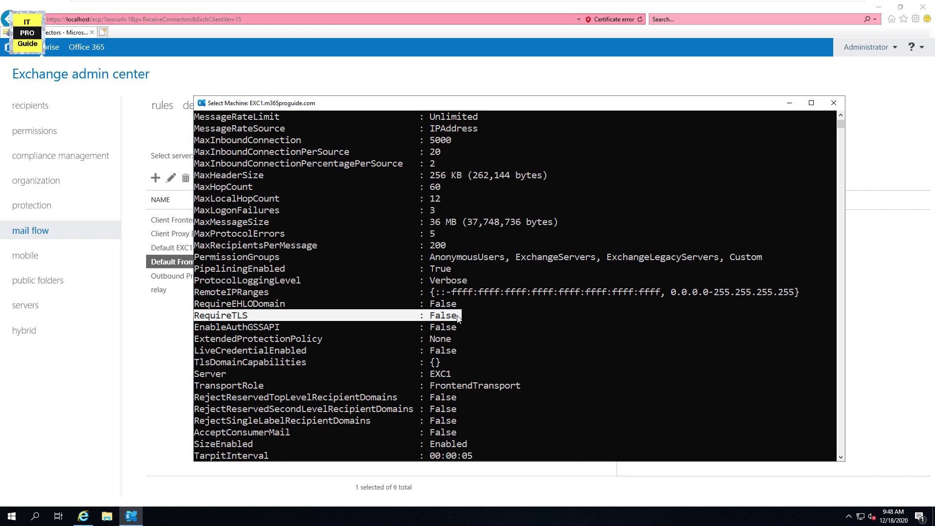
scroll(456, 316, "up", 4)
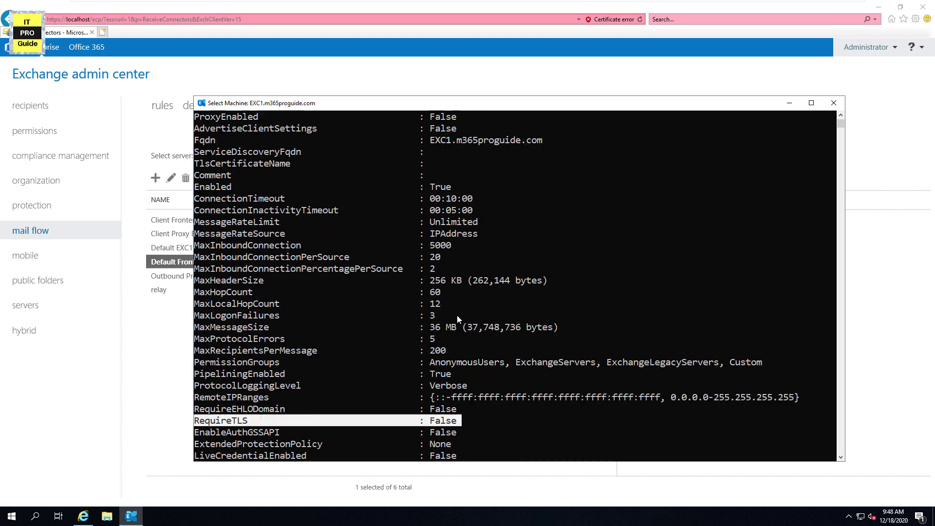
scroll(458, 320, "down", 1)
left_click(811, 102)
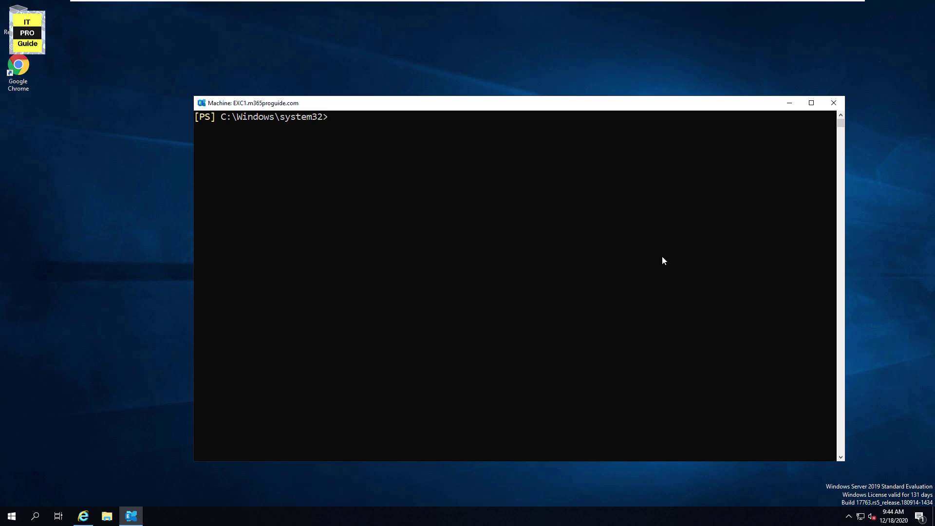
Prepare a Get-SendConnector command with the -identity parameter and look up the send connector's name in the Exchange admin center.
type("get-")
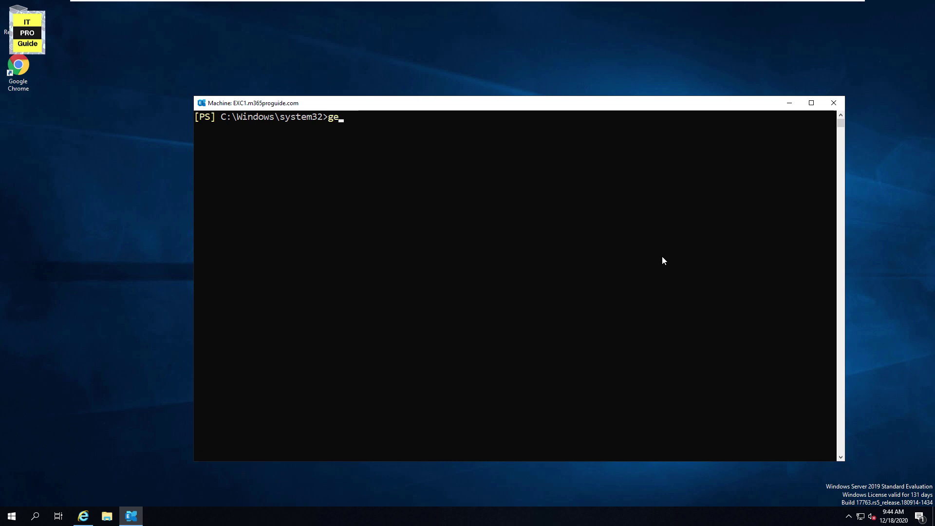
type("sne")
key("BackSpace")
key("BackSpace")
type("endcone")
key("BackSpace")
type("nec")
key("Tab")
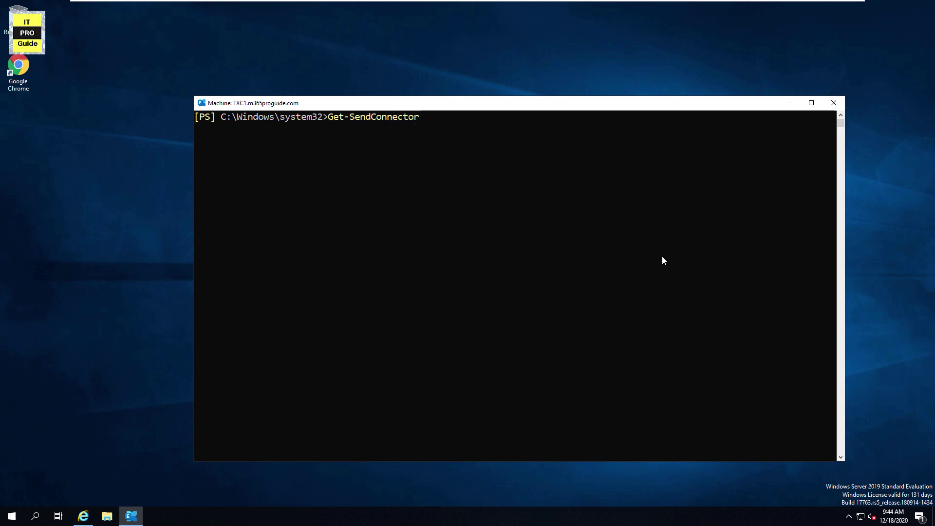
type("-identity")
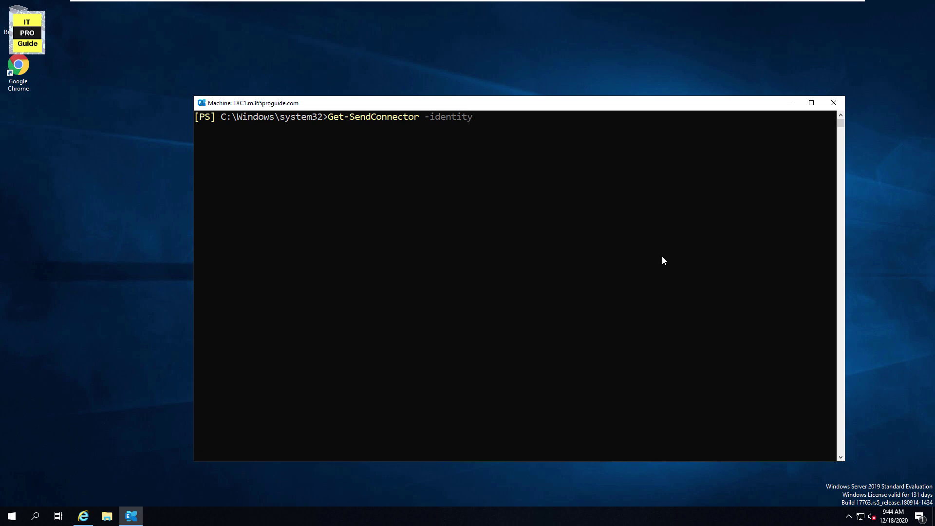
type(" \"")
left_click(82, 518)
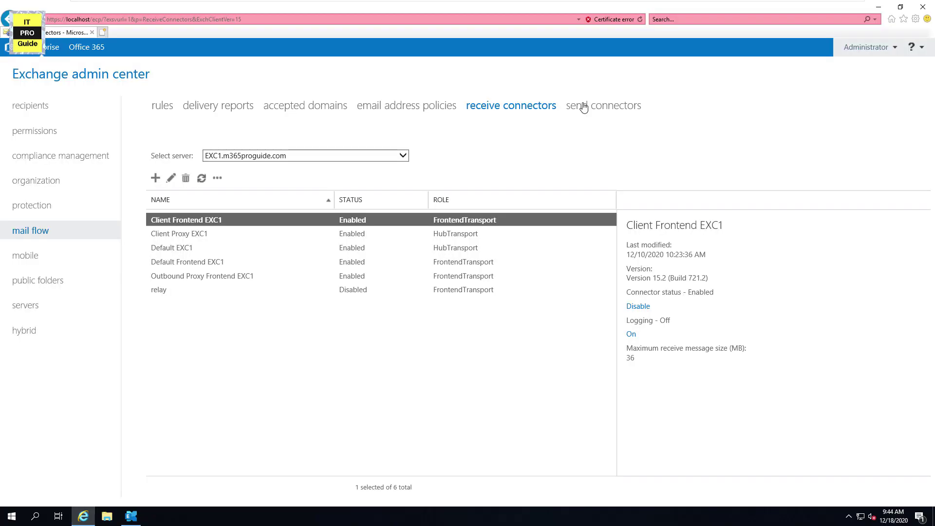
left_click(601, 106)
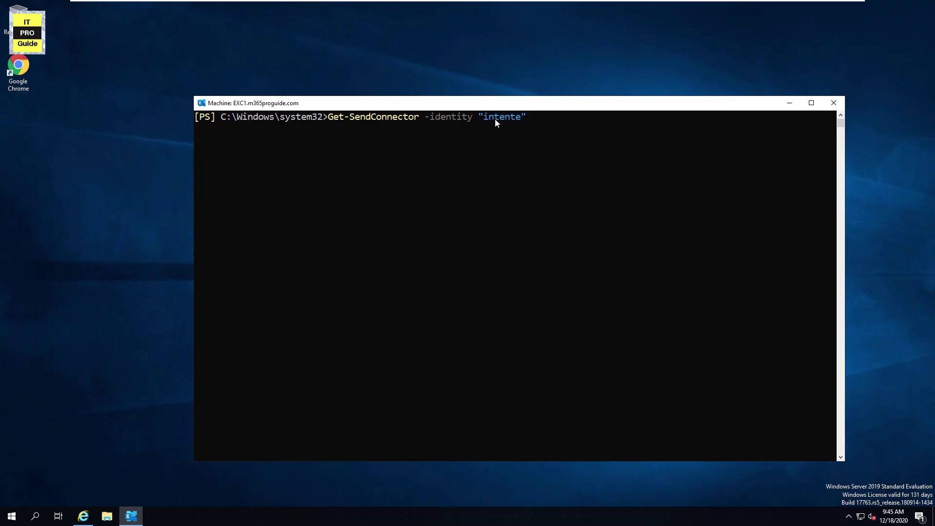
Complete the Get-SendConnector command with identity "internet" piped to fl, run it, and check the IgnoreSTARTTLS property.
key("Left")
key("Left")
type("e")
key("End")
type("| fl")
key("Return")
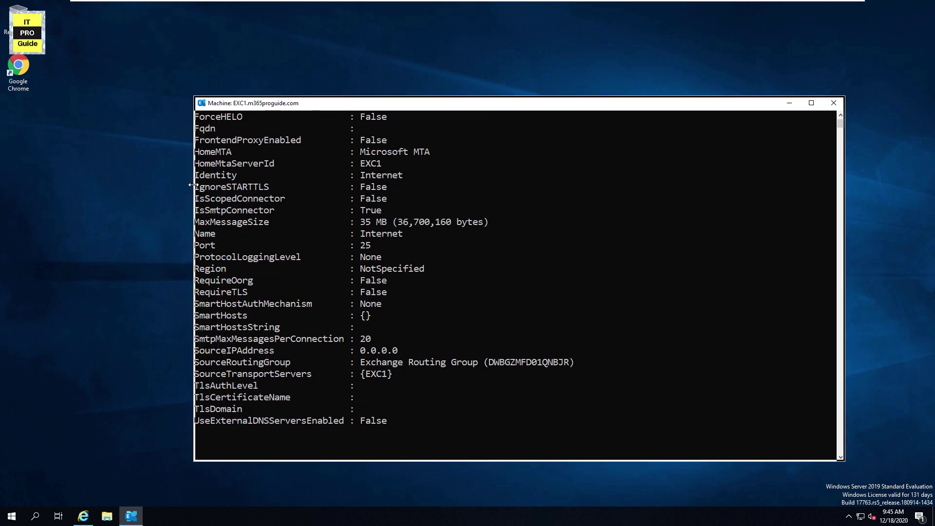
left_click_drag(194, 187, 389, 191)
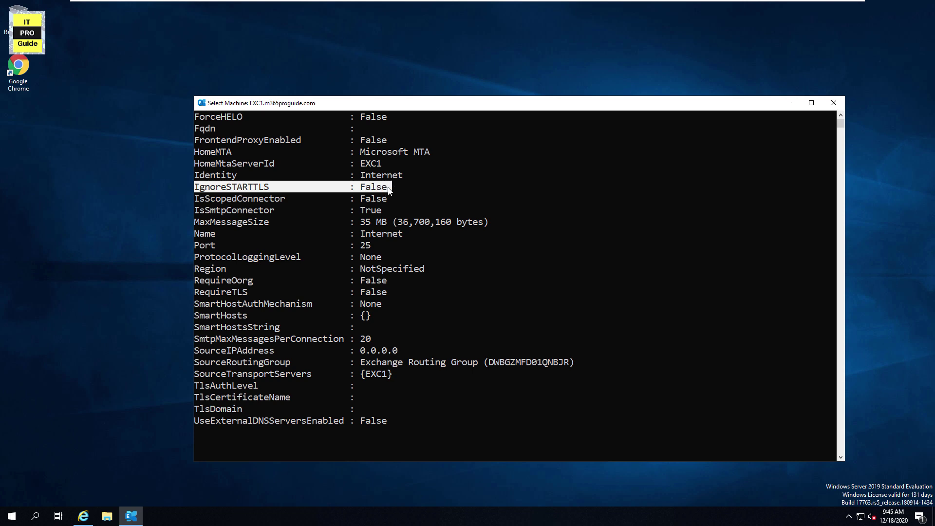
right_click(430, 228)
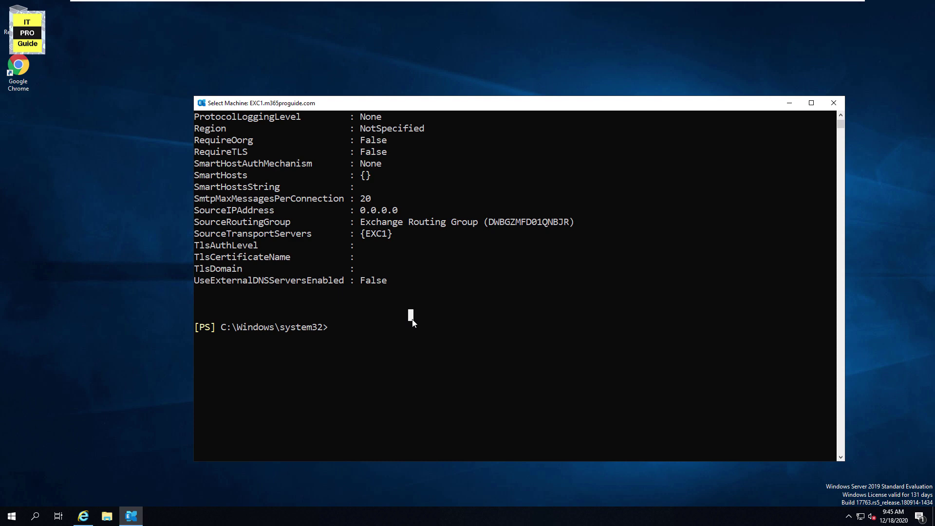
Set IgnoreSTARTTLS to $true on the "internet" send connector with Set-SendConnector.
key("Up")
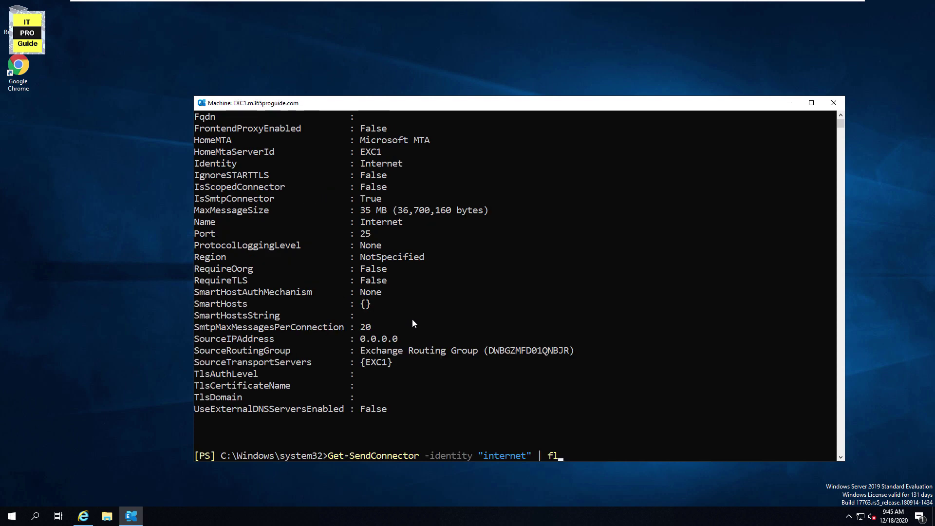
key("Left")
key("Left")
key("Left")
key("Left")
key("Left")
key("Left")
key("Left")
key("Left")
key("Left")
key("Left")
key("Left")
key("Left")
key("Left")
key("Left")
key("Left")
key("Left")
key("Left")
key("Left")
key("Left")
key("Left")
key("Home")
key("Delete")
type("S")
key("End")
key("BackSpace")
key("BackSpace")
key("BackSpace")
key("BackSpace")
type("-Ignor")
key("Tab")
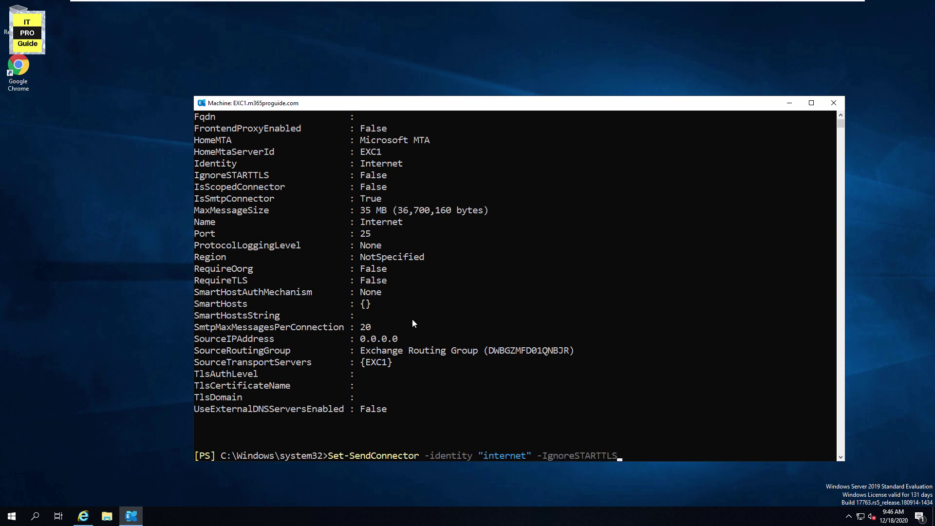
type("$true")
key("Return")
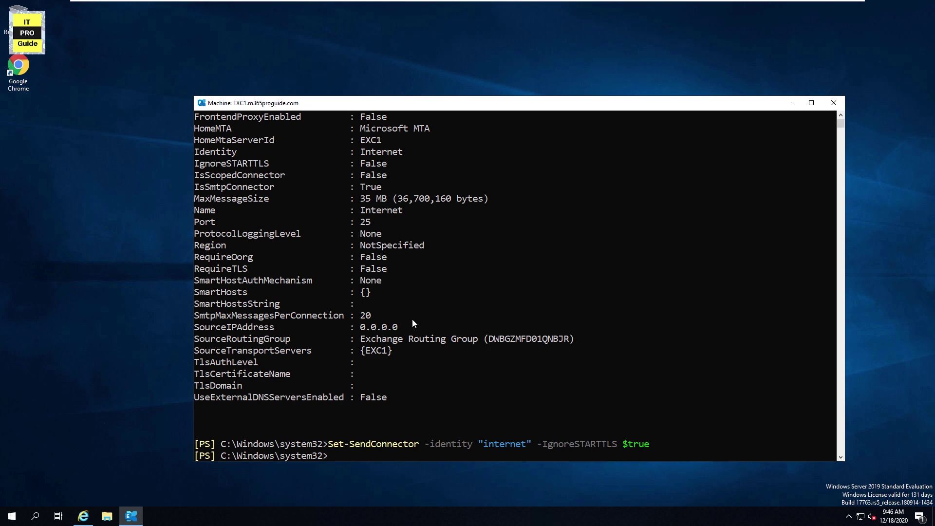
Switch IgnoreSTARTTLS on the "internet" send connector to $false, back to $true, and finally to $false again.
key("Up")
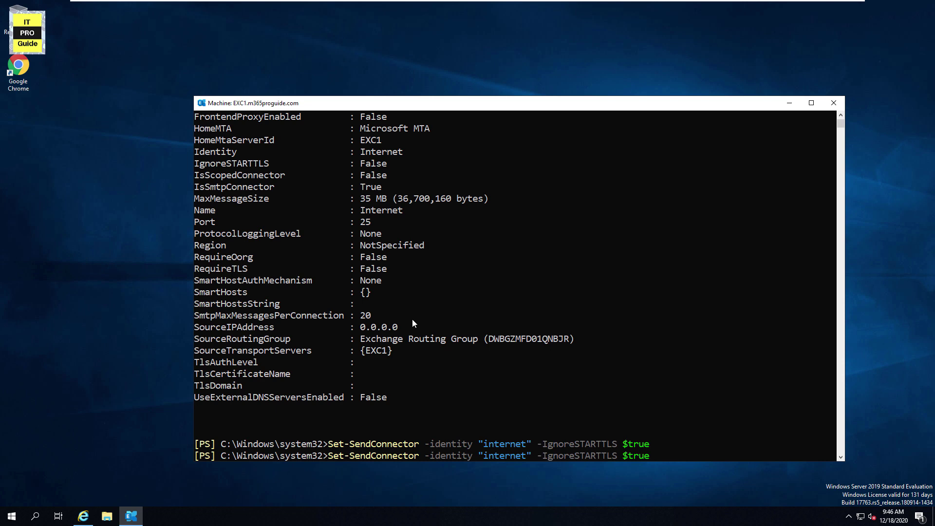
key("BackSpace")
key("BackSpace")
key("BackSpace")
key("BackSpace")
type("false")
key("Return")
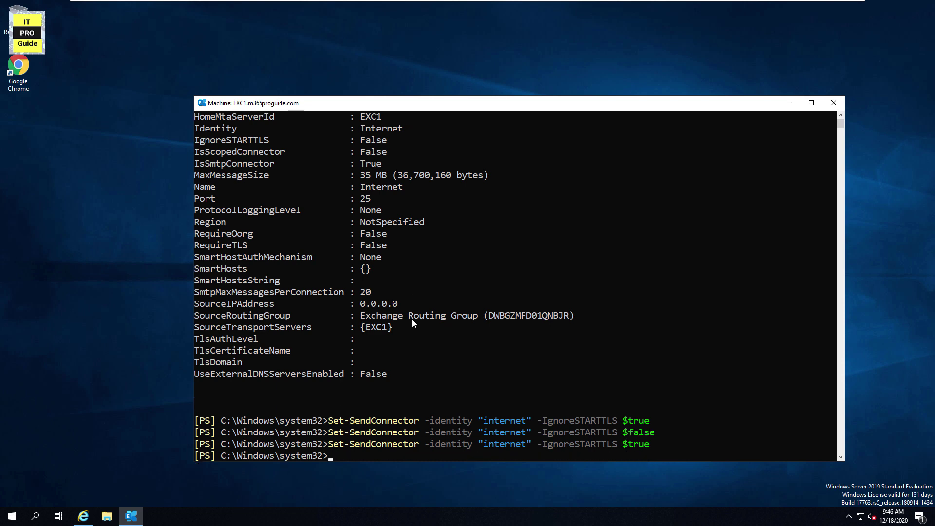
key("Up")
key("Up")
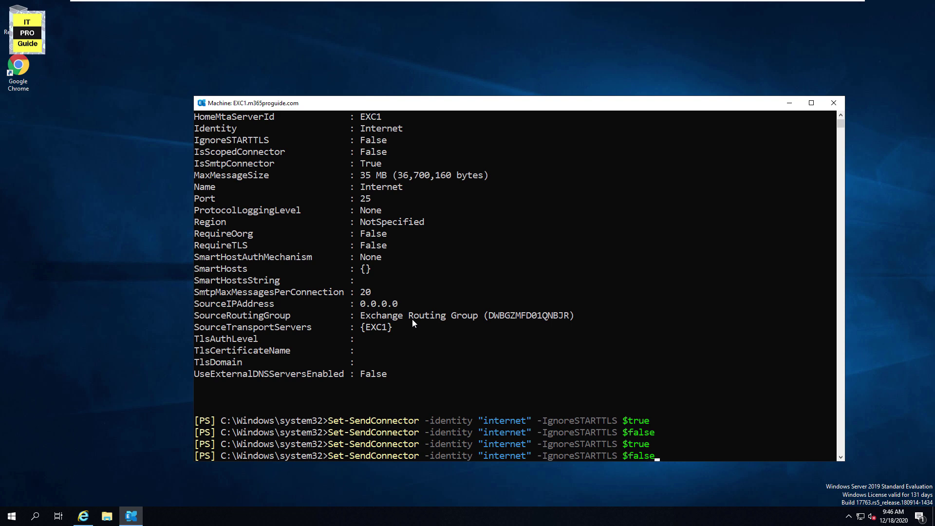
key("Return")
List the properties of the "internet" send connector again with Get-SendConnector and check the IgnoreSTARTTLS value.
key("Up")
key("Up")
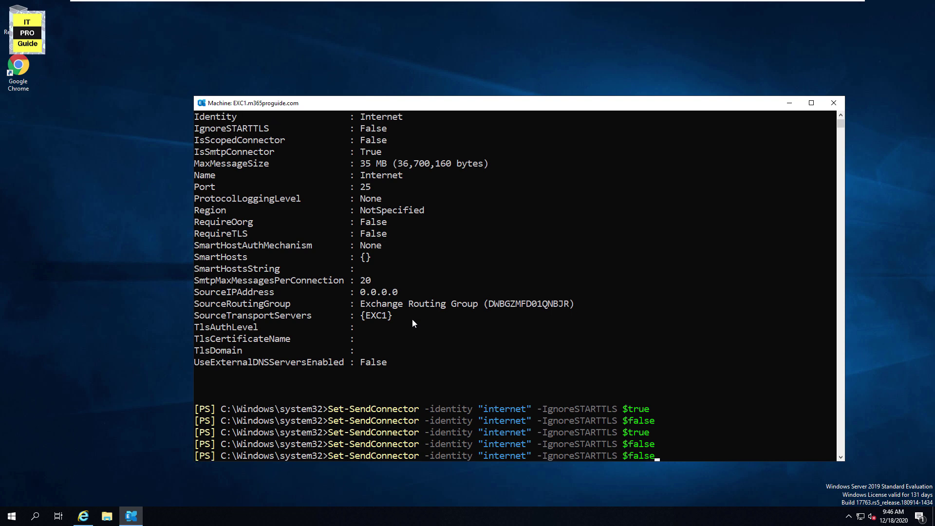
key("Return")
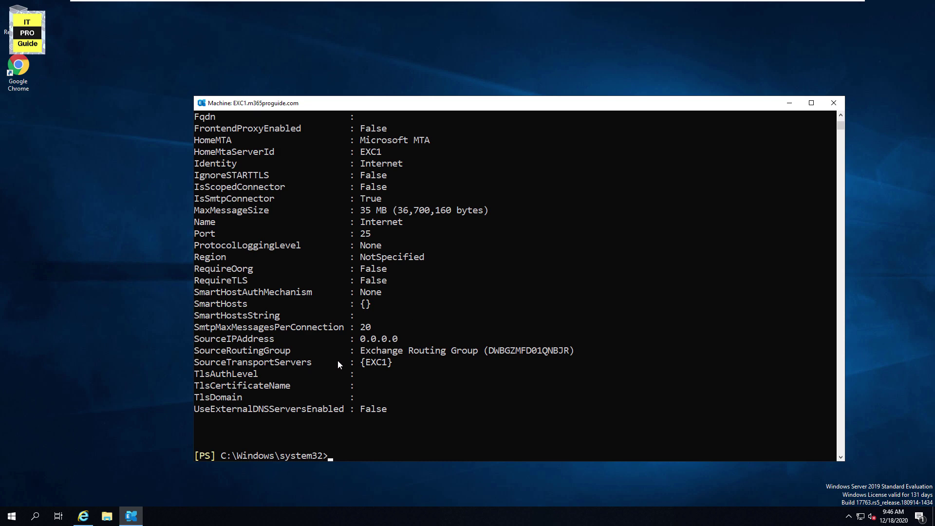
left_click_drag(388, 175, 196, 176)
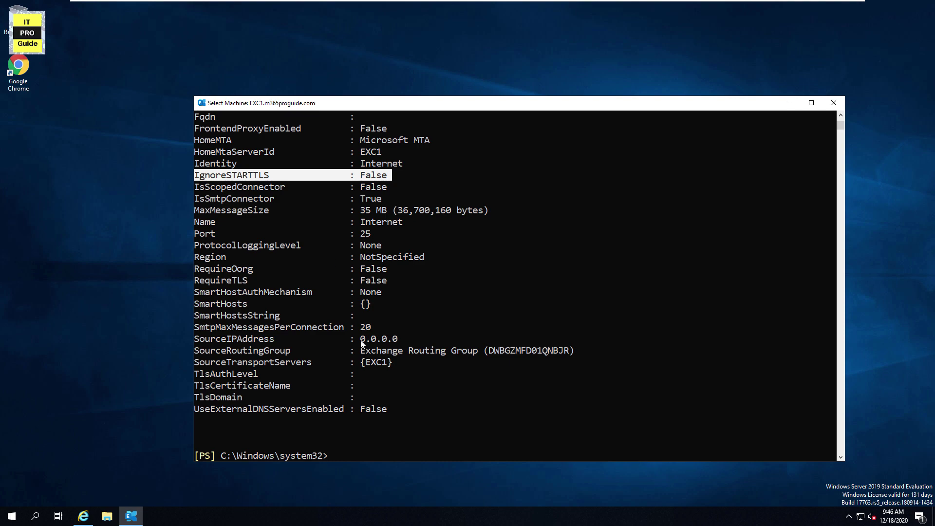
scroll(361, 344, "up", 13)
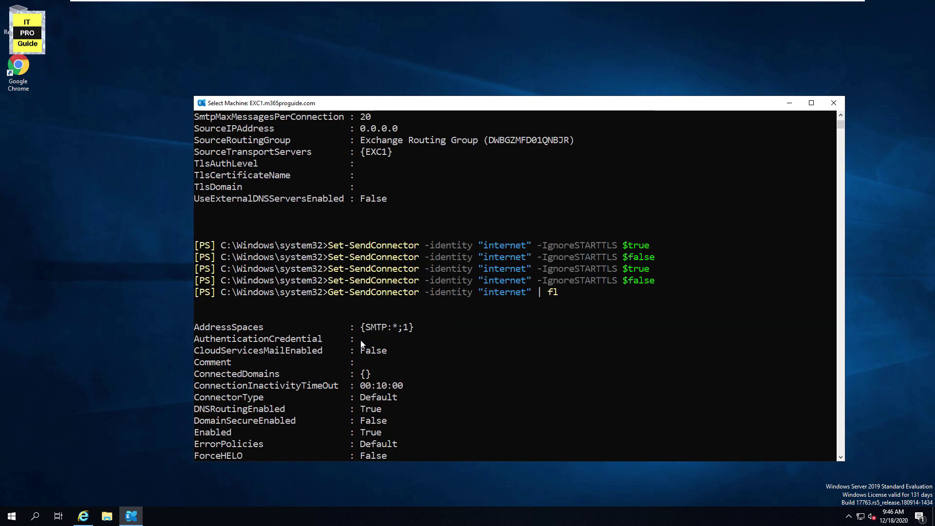
Query the MX records of gmail.com with nslookup.
scroll(361, 343, "down", 8)
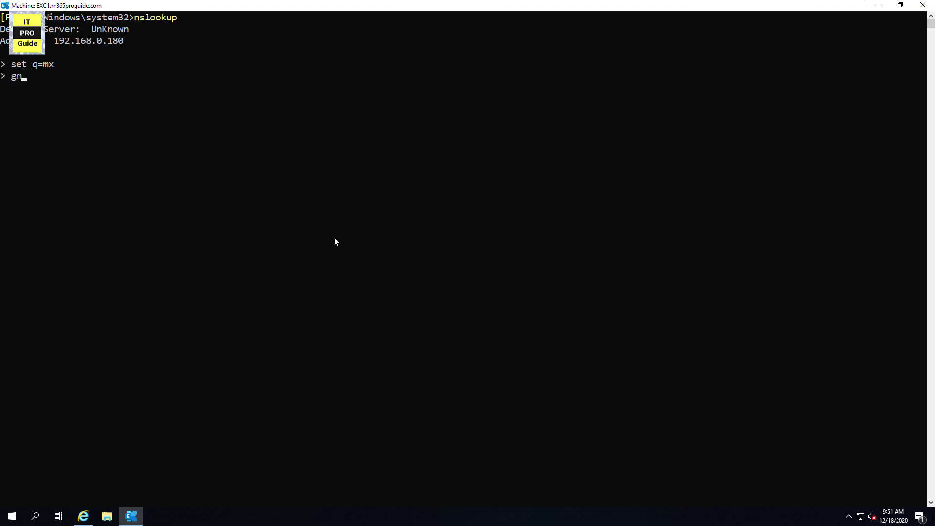
type("ail.com")
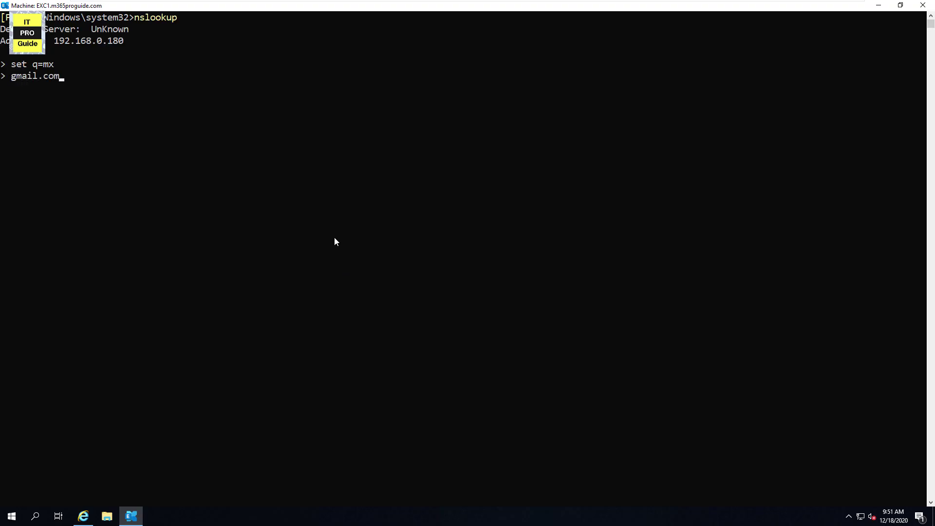
key("Return")
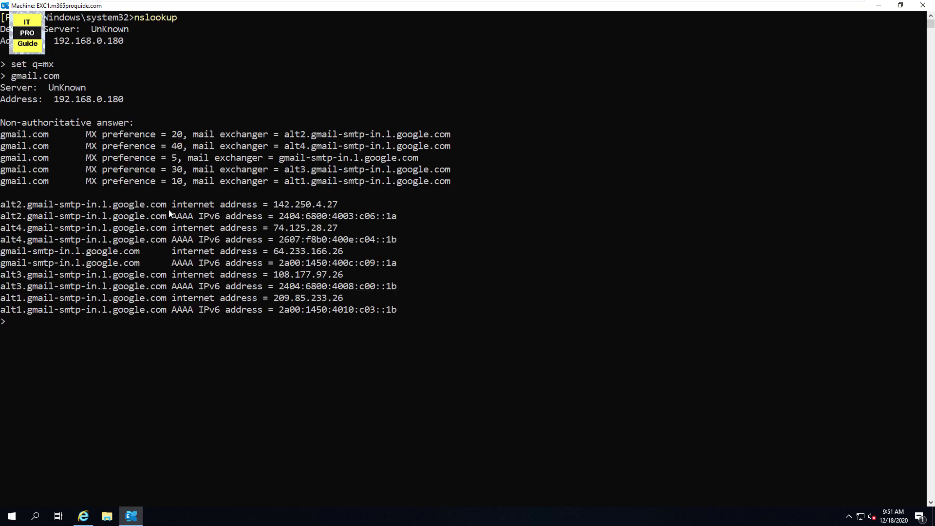
Leave nslookup and open a telnet session to alt2.gmail-smtp-in.l.google.com on port 25, copying the host name from the lookup output.
left_click_drag(1, 205, 166, 206)
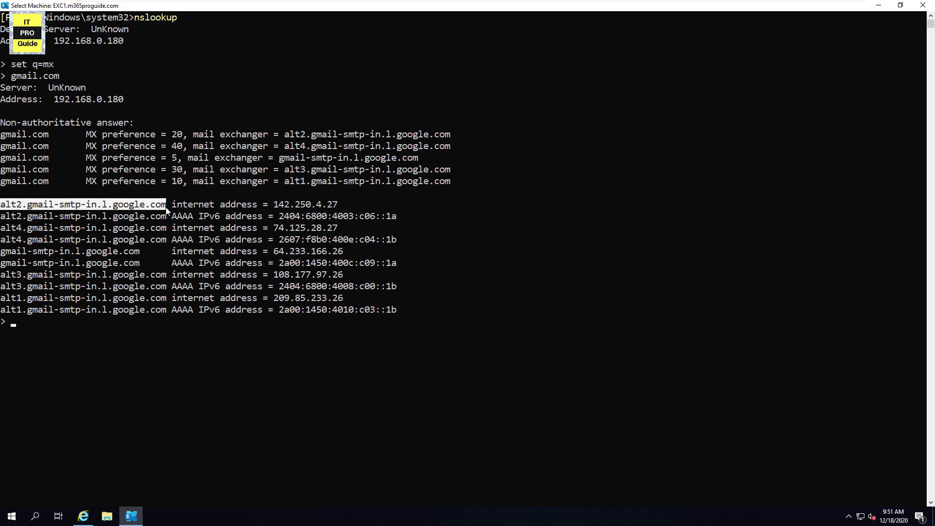
right_click(166, 206)
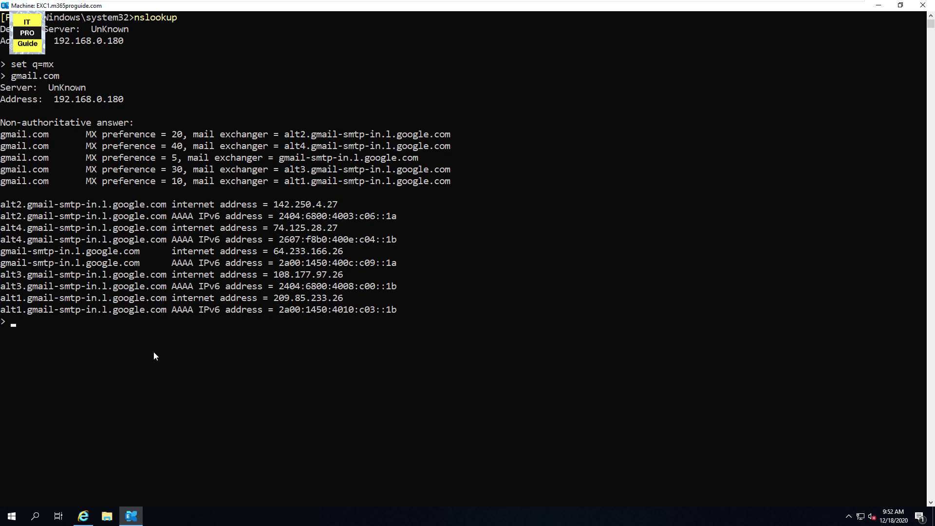
key("ctrl+c")
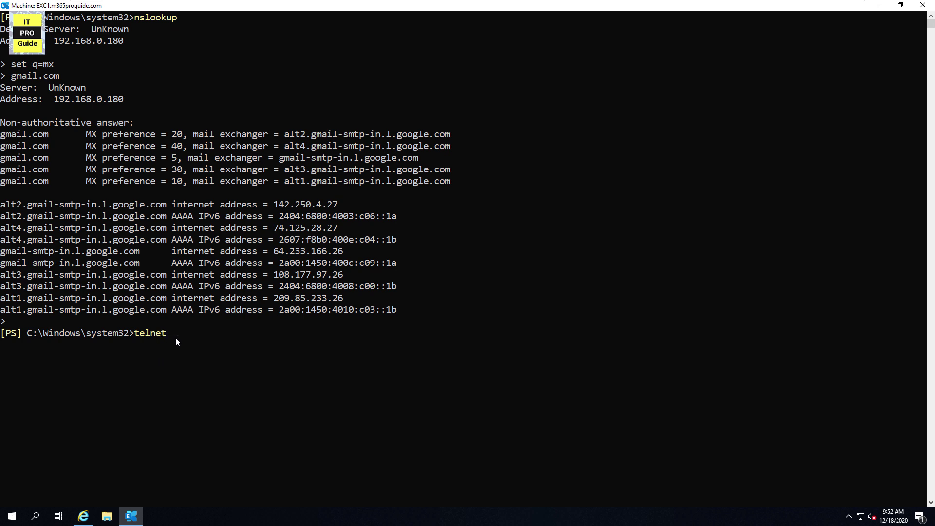
left_click_drag(3, 209, 166, 207)
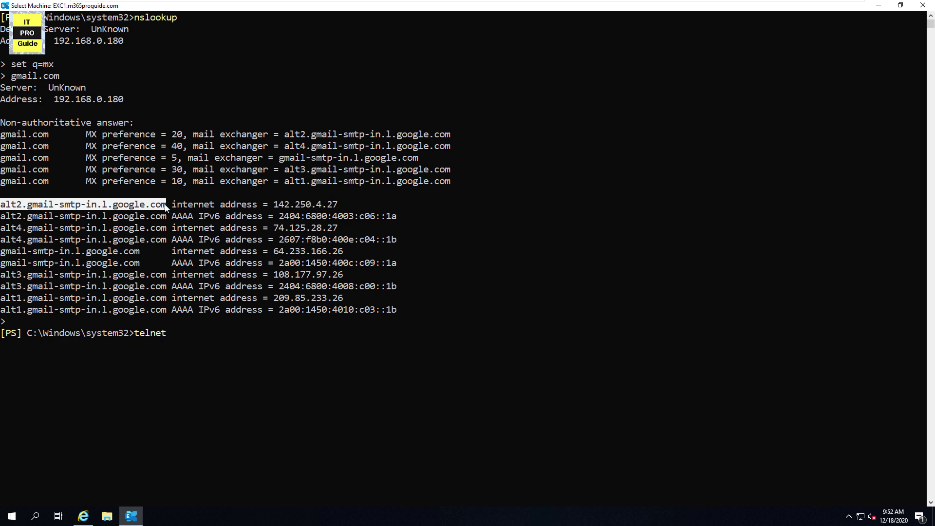
right_click(165, 205)
right_click(200, 331)
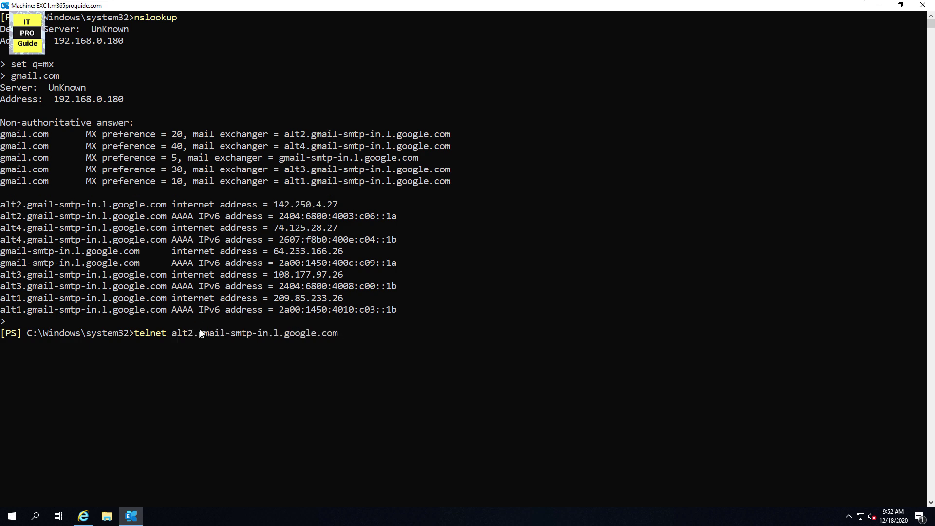
type("25")
key("Return")
Send ehlo m365proguide.com to the Gmail server and highlight the 250-STARTTLS line in the response.
type("eh")
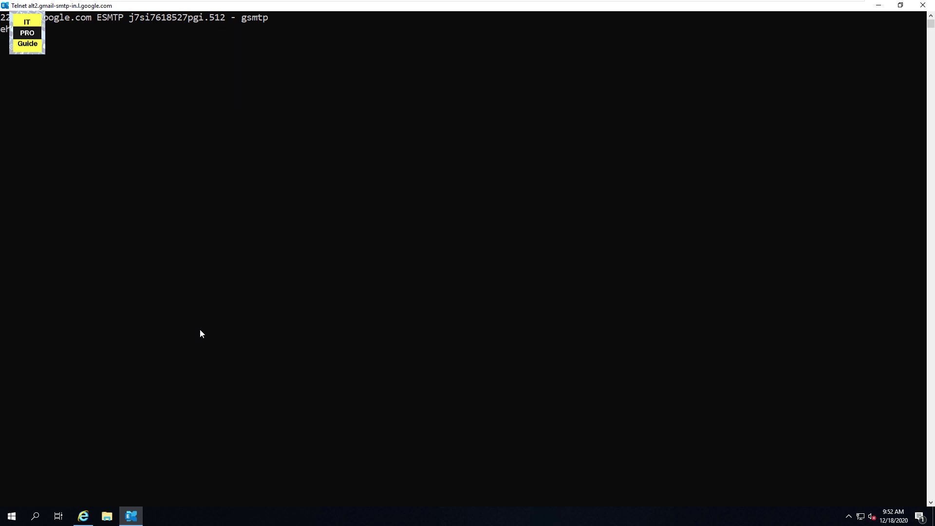
type("lo m365proguide.com")
key("Return")
left_click_drag(1, 75, 64, 75)
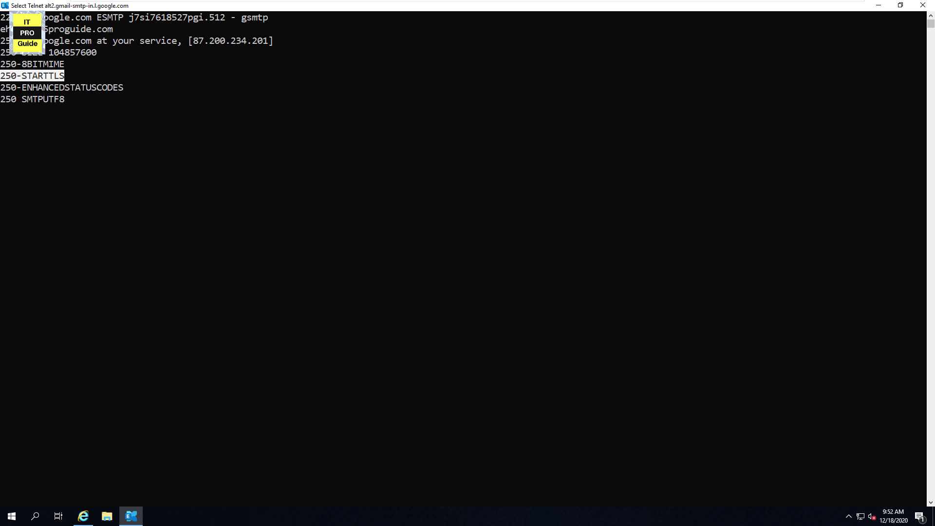
Switch to the Windows 10 Client virtual machine and sign in with the account password.
mouse_move(684, 3)
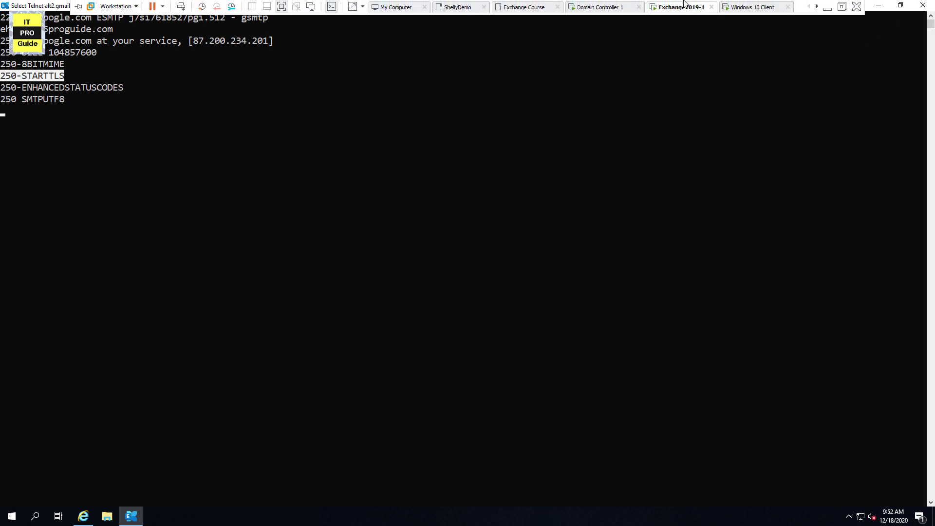
left_click(751, 7)
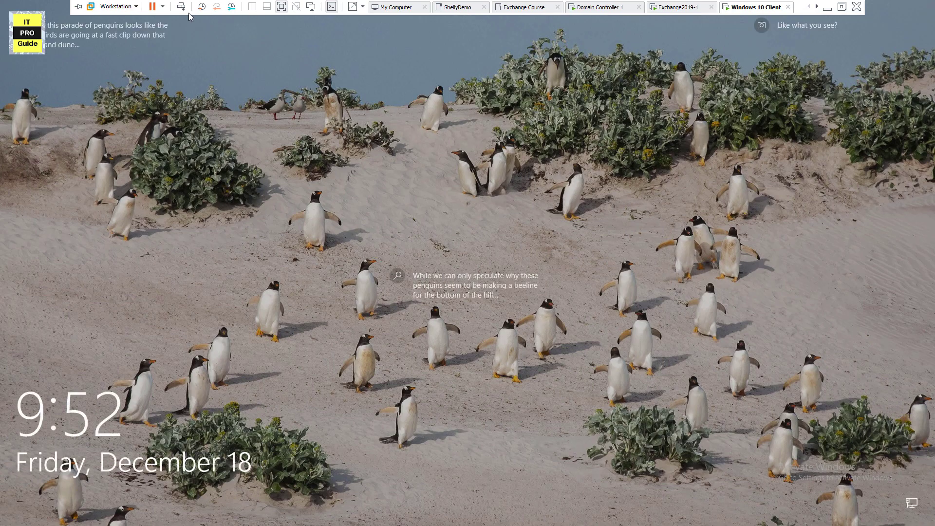
left_click(397, 274)
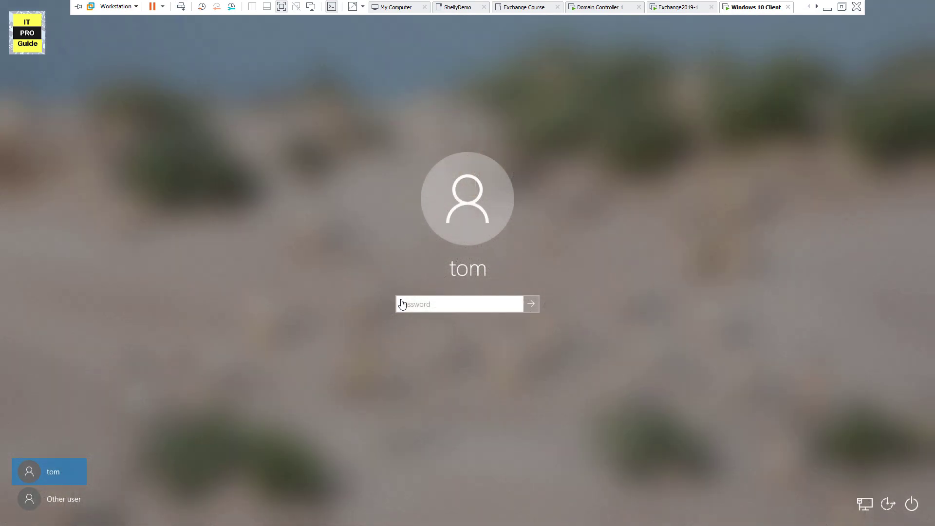
type("•••••")
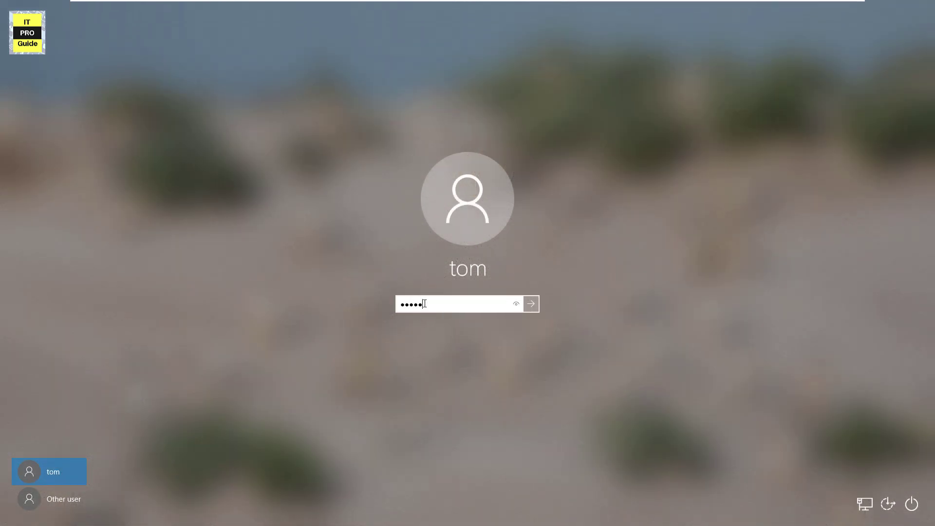
type("••••")
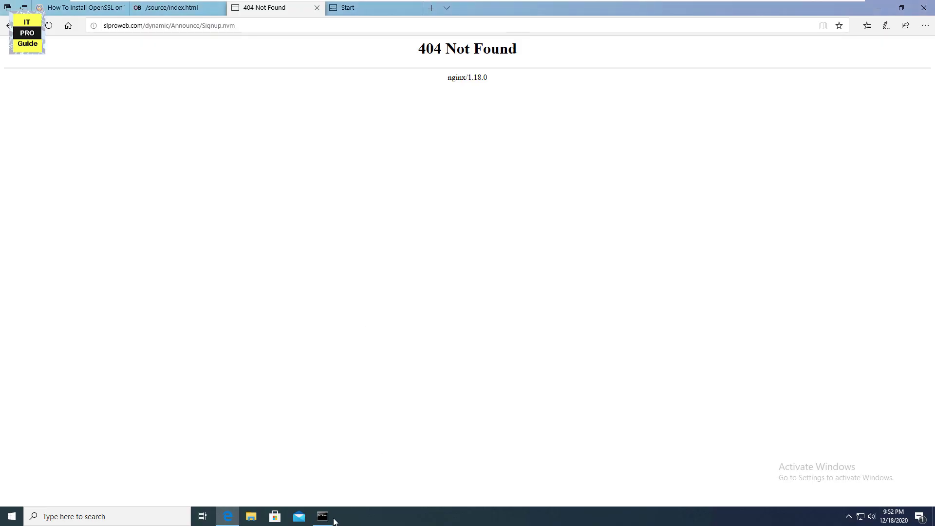
Minimize the browser window and open a Command Prompt on the Windows 10 client.
left_click(324, 516)
left_click(324, 516)
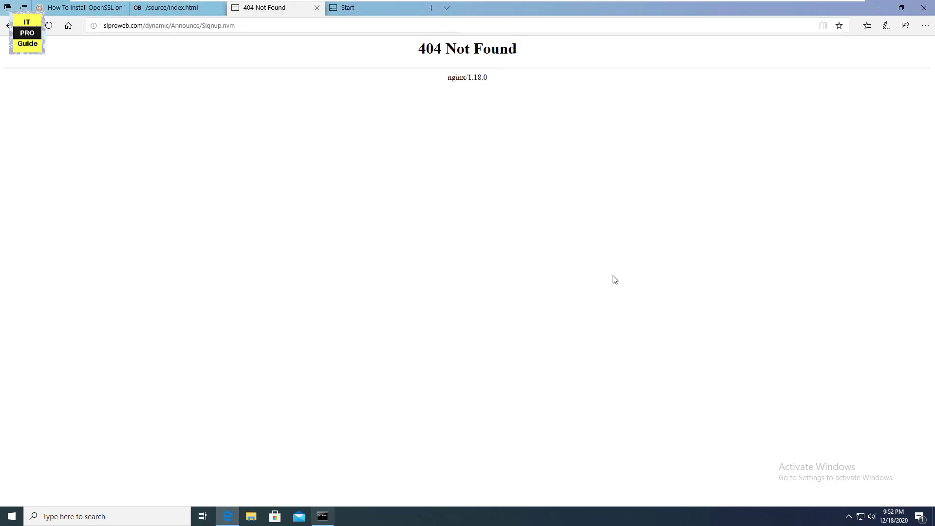
left_click(879, 8)
key("super+s")
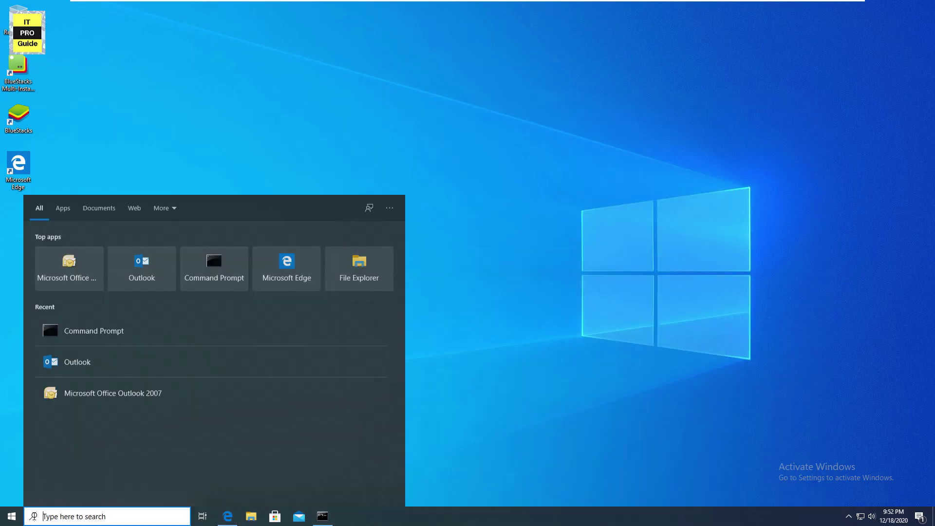
right_click(203, 273)
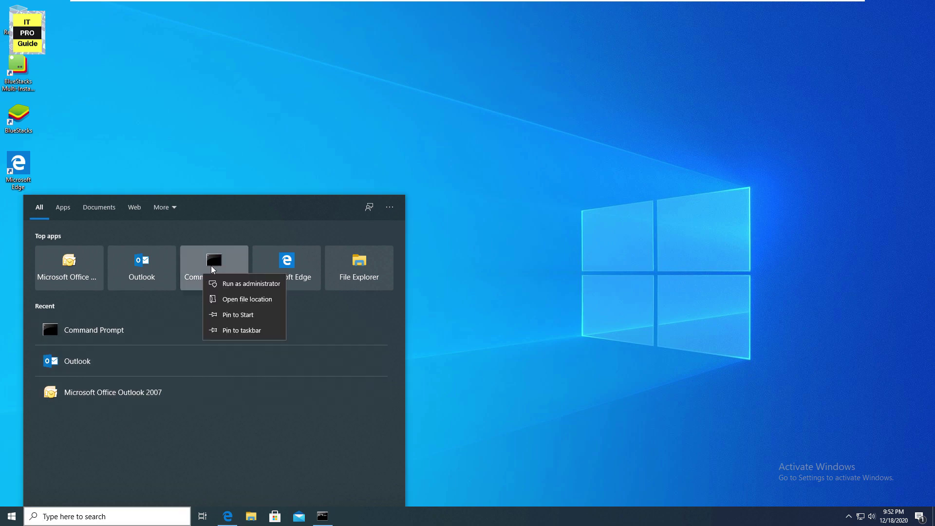
left_click(211, 265)
Connect to mail.m365proguide.com on port 25 with telnet, send ehlo and examine the STARTTLS line in the response.
type("telnet")
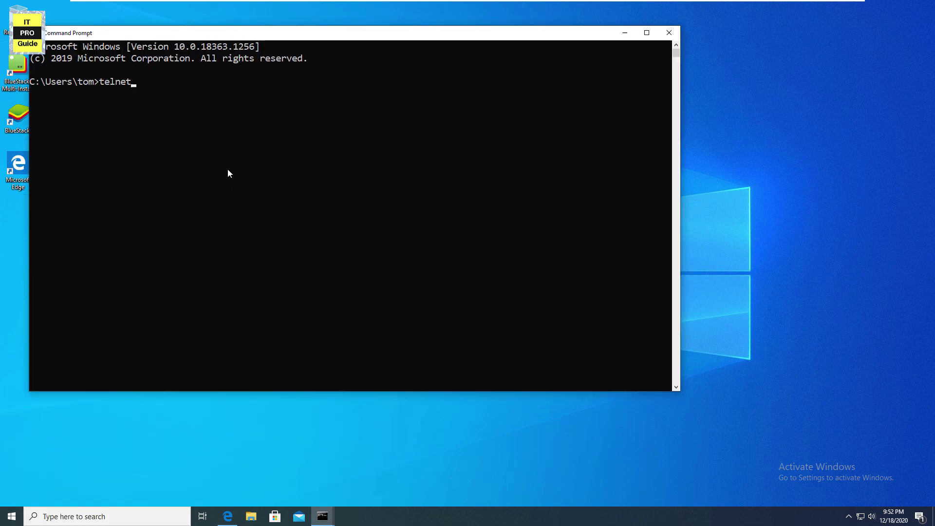
type(" mai.l.")
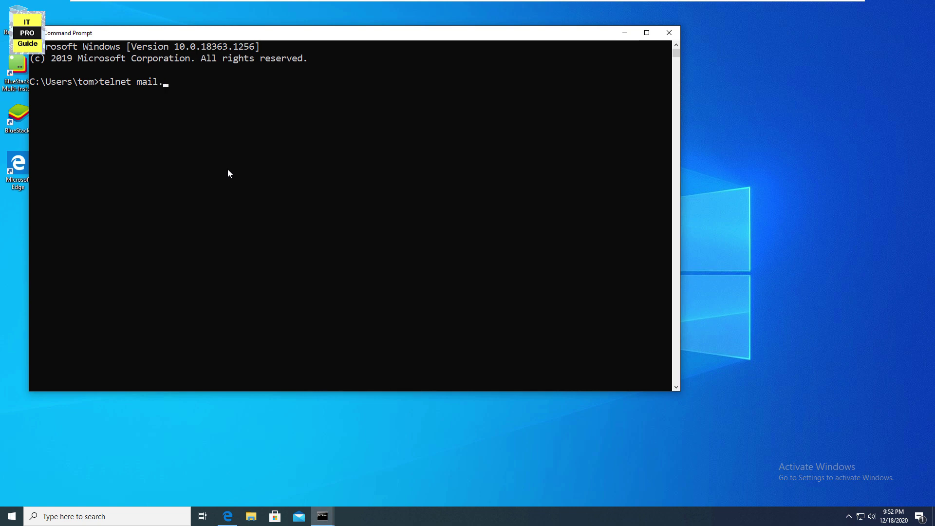
type("m365proguide.com 25")
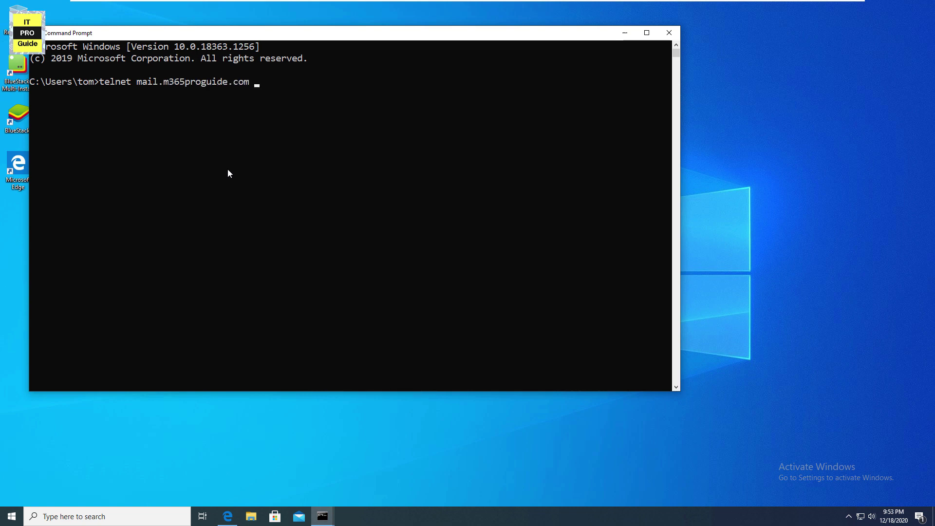
key("Return")
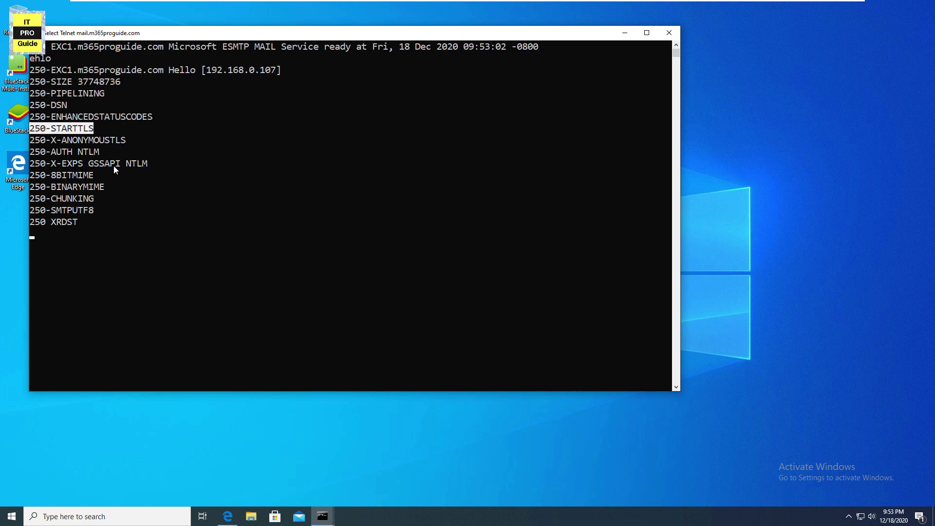
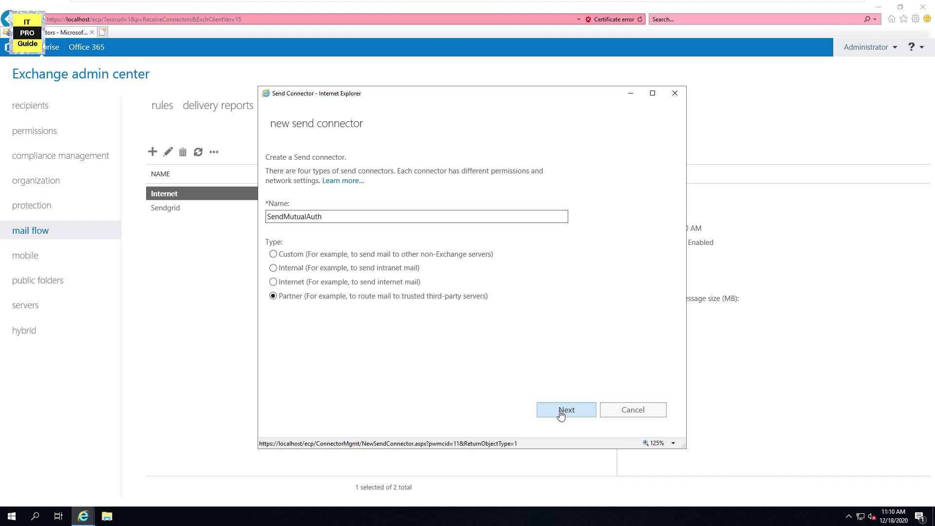
Route the SendMutualAuth partner send connector by recipient-domain MX record, with the SMTP address space examportal.live at cost 1.
left_click(561, 414)
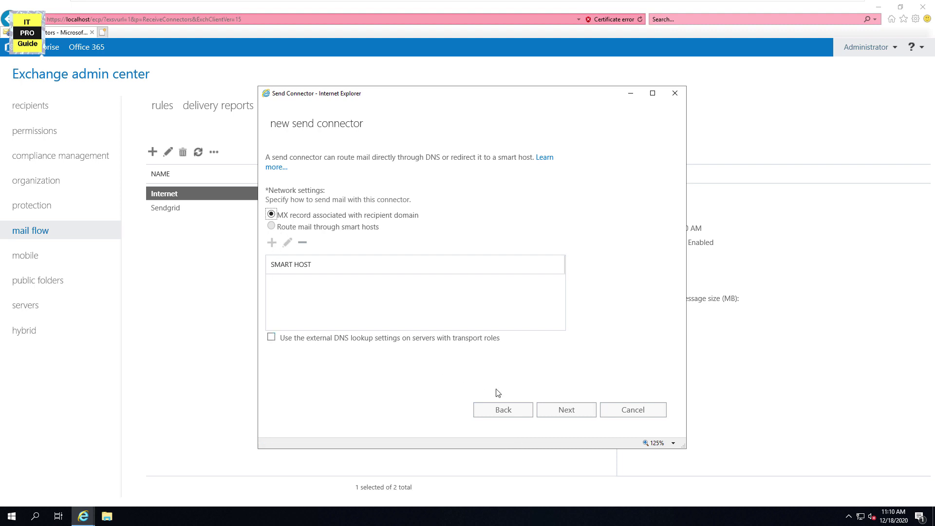
left_click(562, 411)
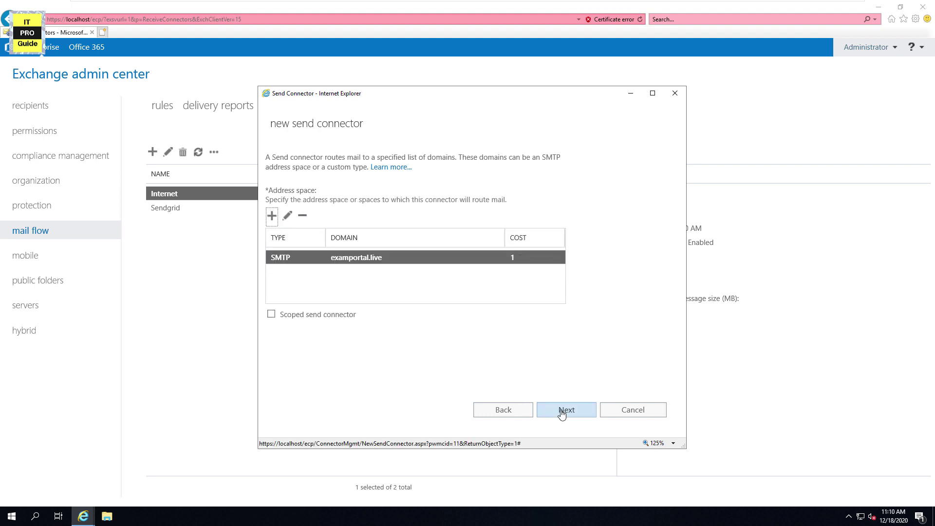
left_click(561, 411)
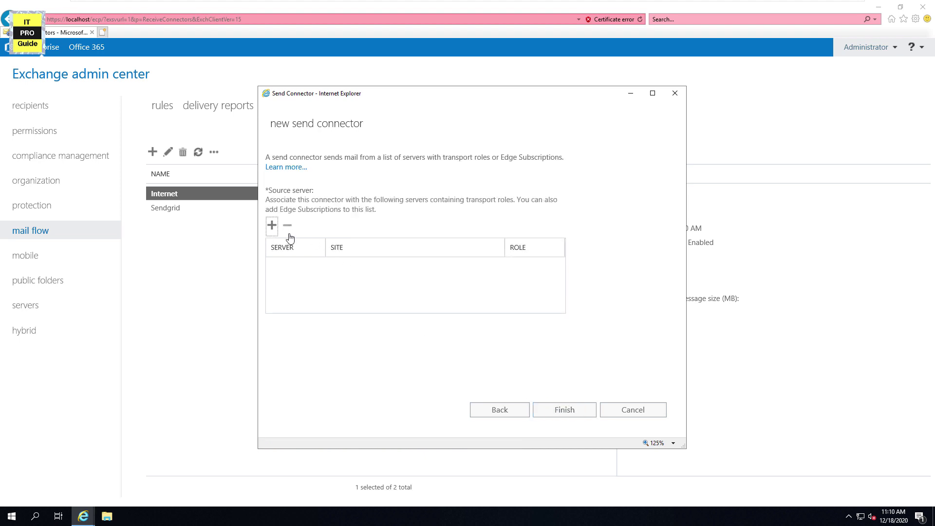
Add EXC1 as the source server to finish creating the send connector, and select SendMutualAuth in the connector list.
left_click(272, 225)
double_click(359, 203)
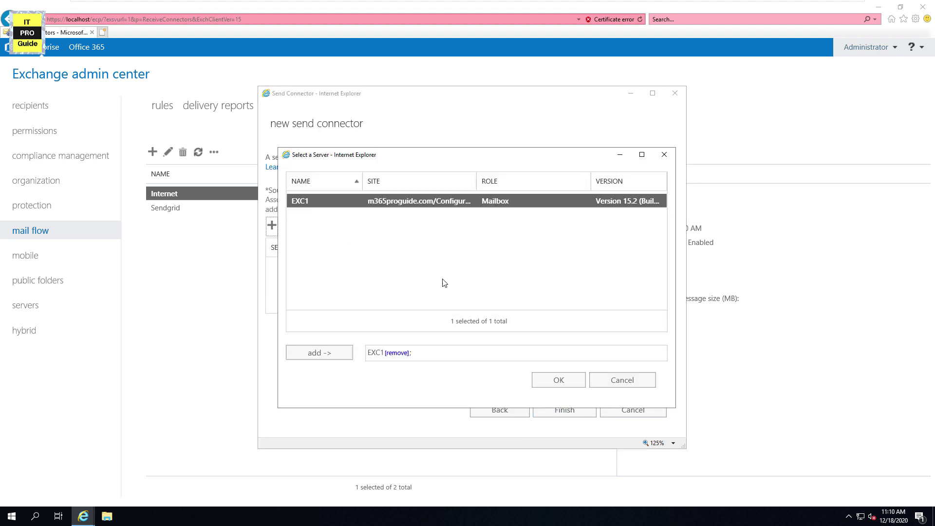
left_click(561, 380)
left_click(572, 408)
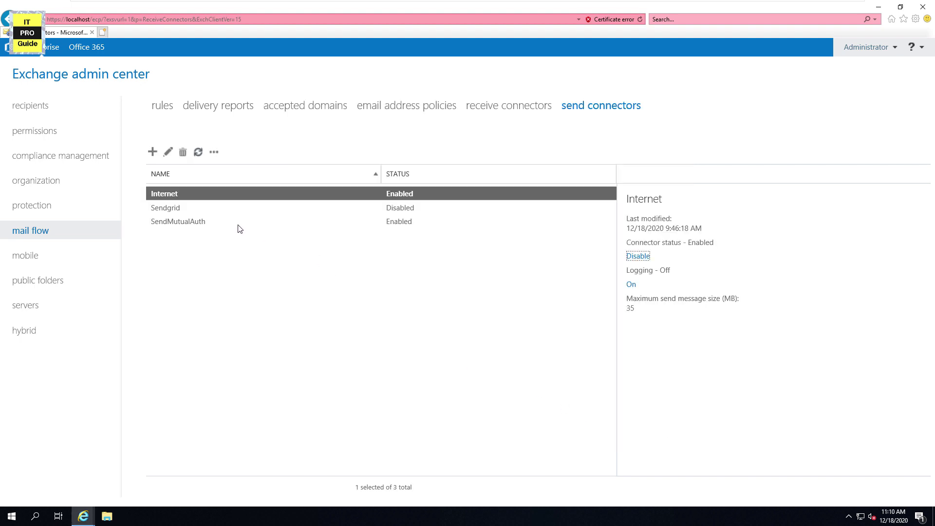
left_click(219, 229)
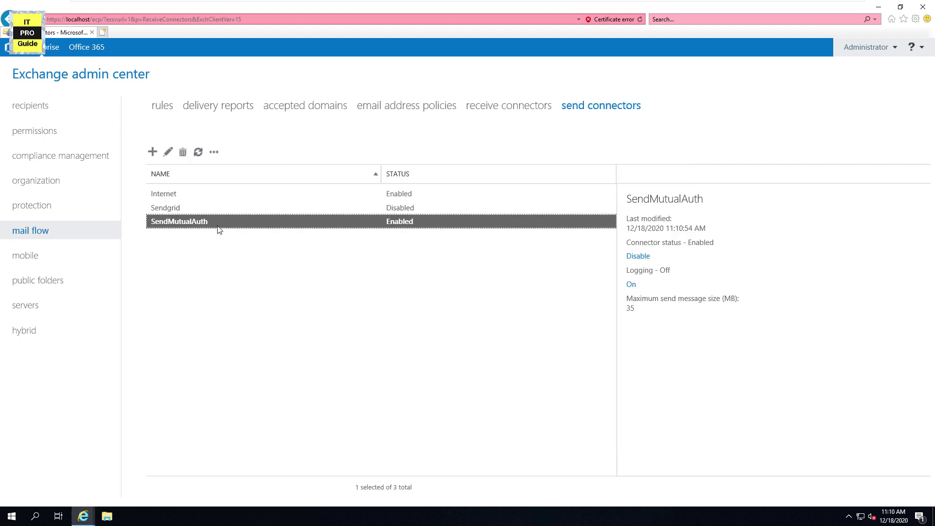
key("Tab")
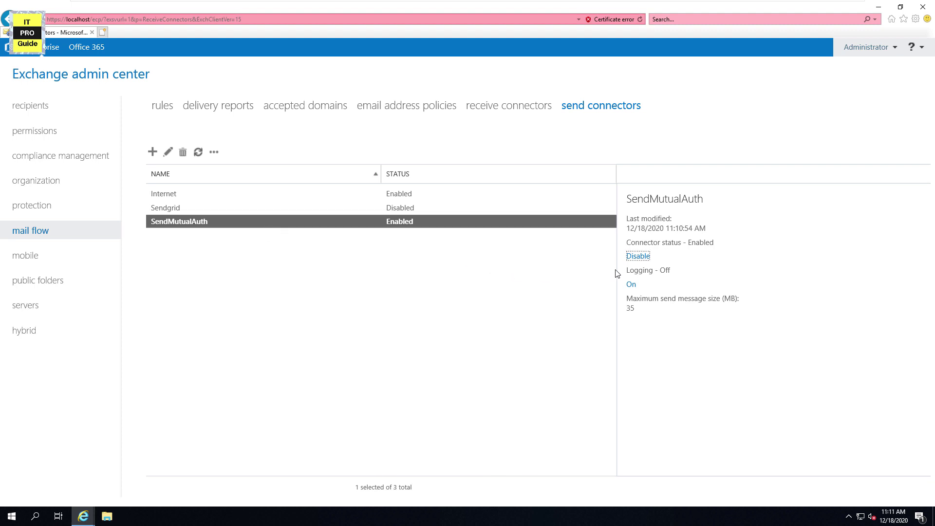
Open the Exchange Management Shell from the Microsoft Exchange Server 2019 programs.
left_click(20, 518)
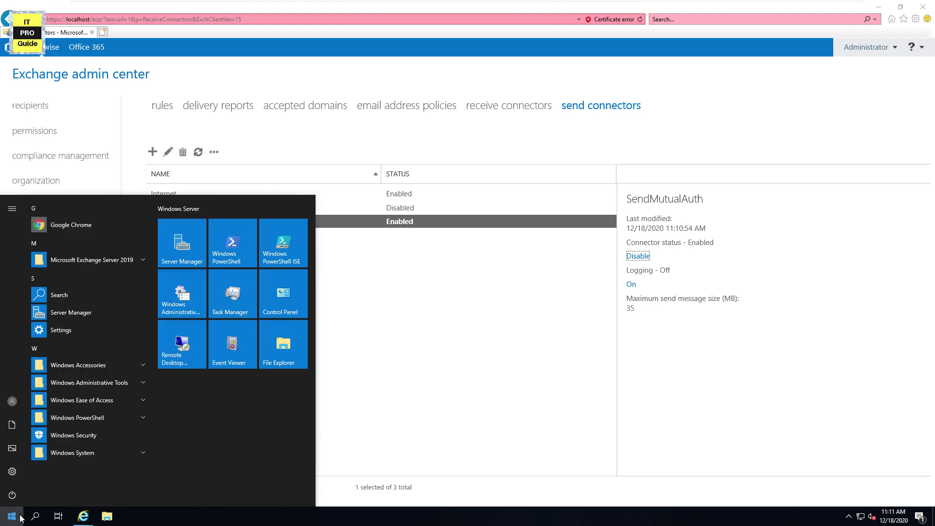
left_click(110, 262)
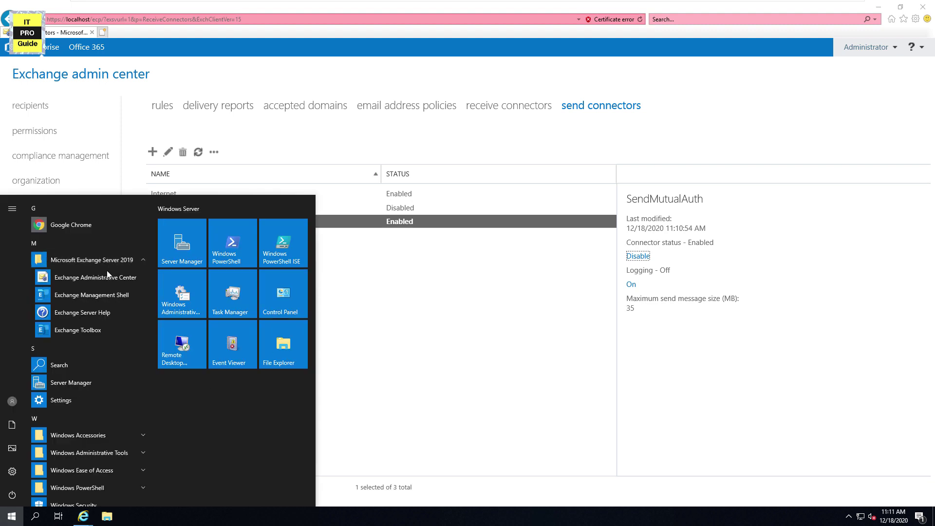
left_click(91, 295)
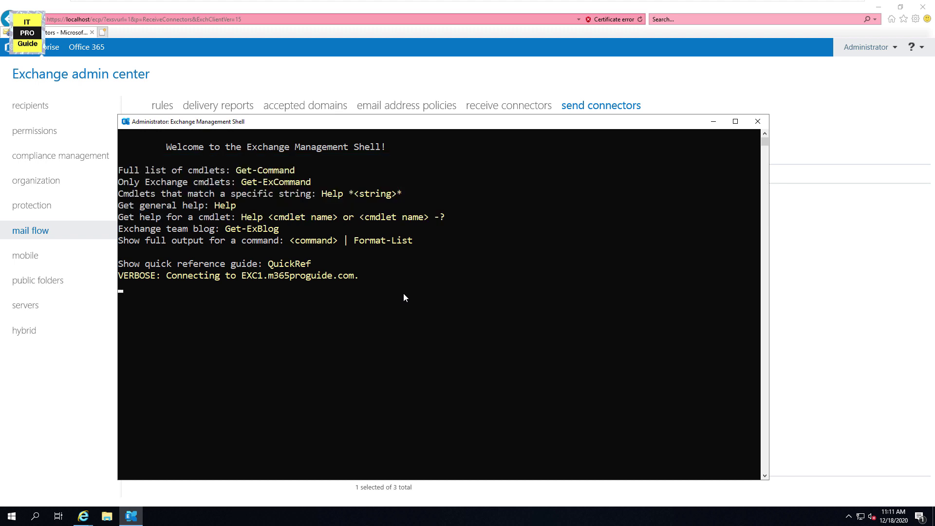
Run set-transportconfig in the shell to set -TLSSendDomainSecureList to examportal.live.
type("set-tra")
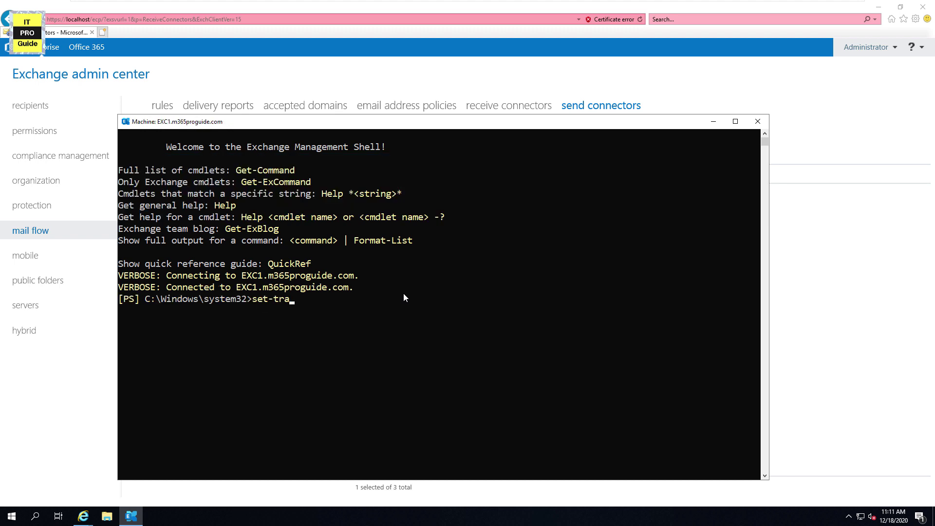
type("nsportconfig -TLSSendDomainSecureL")
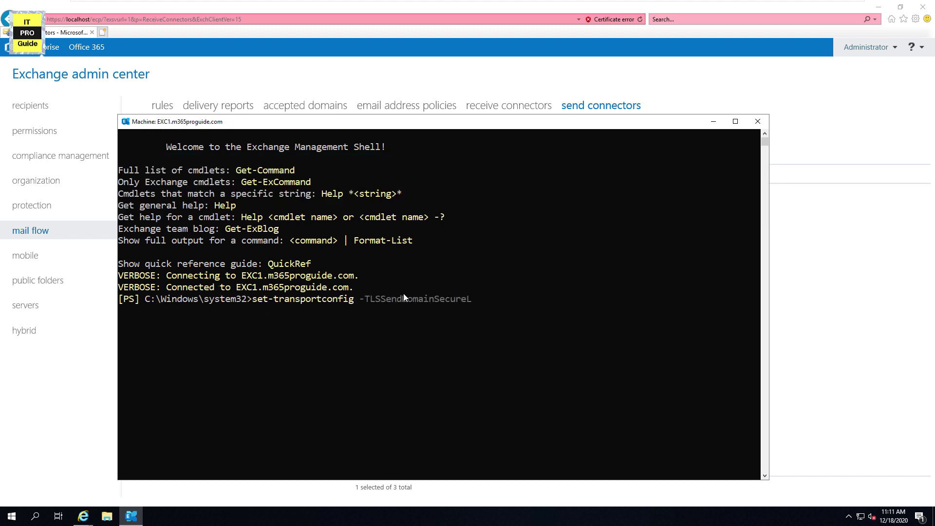
type("ist examportal.live")
key("Return")
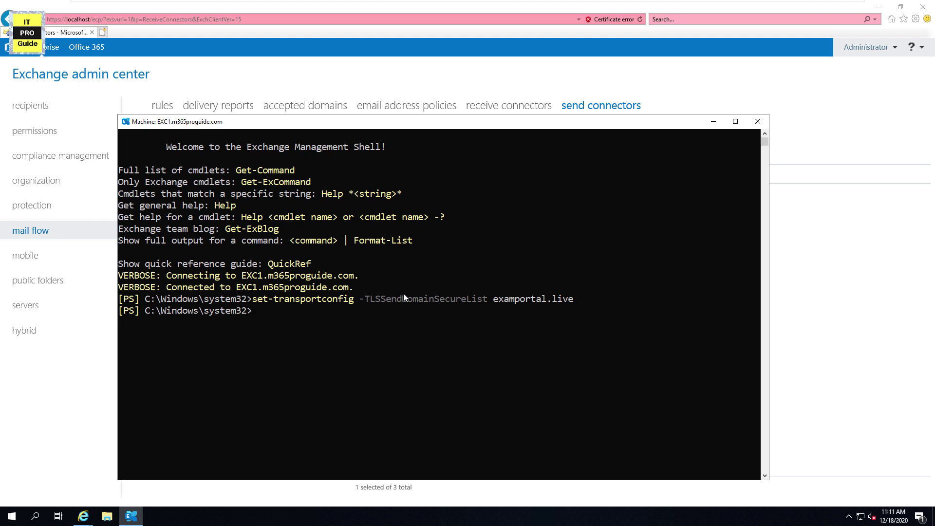
Reuse the previous command to set the transport configuration's -TLSReceiveDomainSecureList to examportal.live.
key("Up")
key("Left")
key("Left")
key("Left")
key("Left")
key("Left")
key("Left")
key("Left")
key("Left")
key("Left")
key("Left")
key("Left")
key("Left")
key("Left")
key("Left")
key("Left")
key("Left")
key("Left")
key("Left")
key("Left")
key("Left")
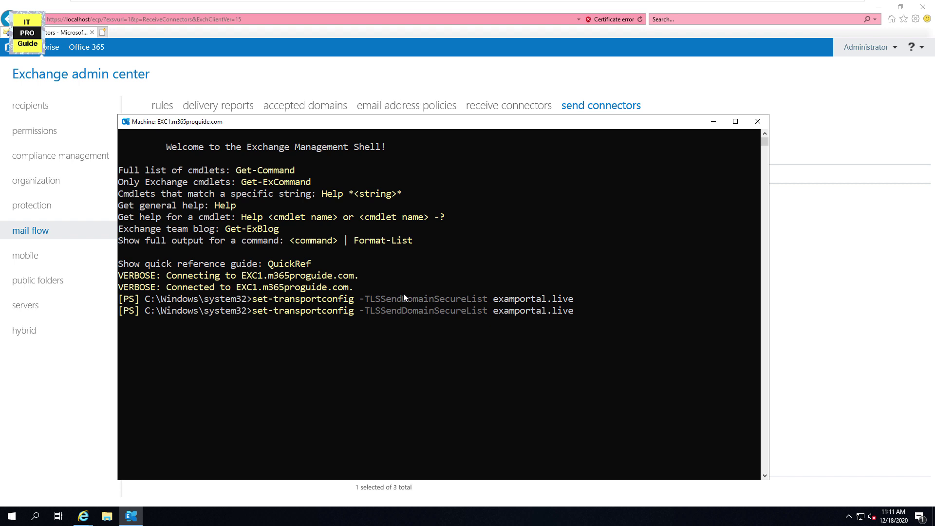
key("Left")
key("Left")
key("Left")
key("Left")
key("Left")
key("Left")
key("BackSpace")
key("BackSpace")
key("BackSpace")
key("BackSpace")
type("Receive")
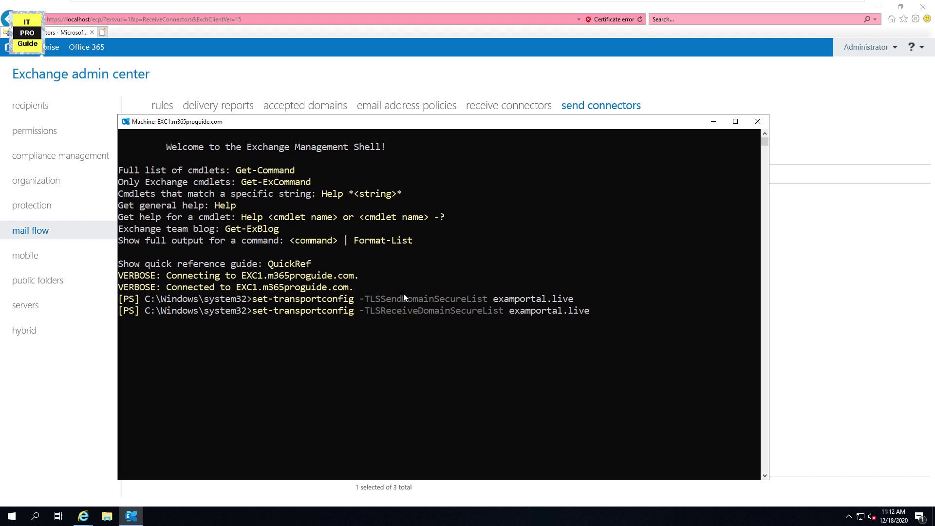
key("Return")
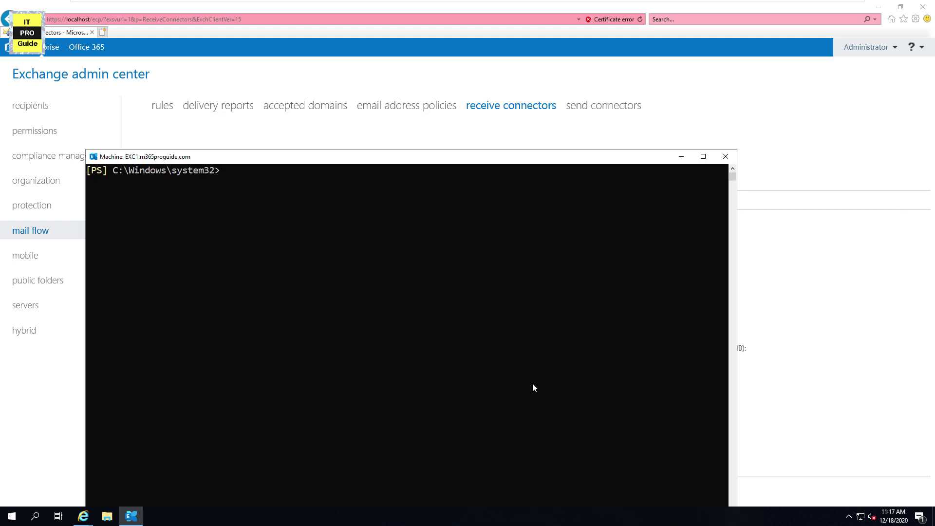
Run Set-SendConnector "SendMutualAuth" with -DomainSecureEnabled:$true, after checking the connector's name in the admin center's send connectors list.
type("Set-SendConnector \"SendMutualAuth\" -DomainSecureEnabled:$true")
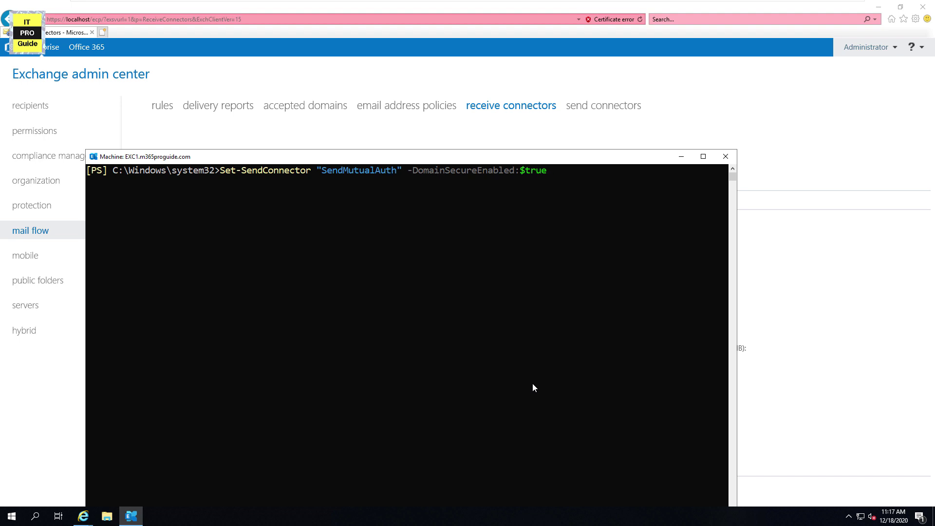
key("Left")
key("Left")
key("Left")
key("Left")
key("Left")
key("Left")
key("Left")
key("Left")
key("Left")
key("Left")
key("Left")
key("Left")
key("Left")
key("Left")
key("Left")
key("Left")
key("Left")
key("Left")
key("Left")
key("Left")
left_click_drag(404, 156, 460, 280)
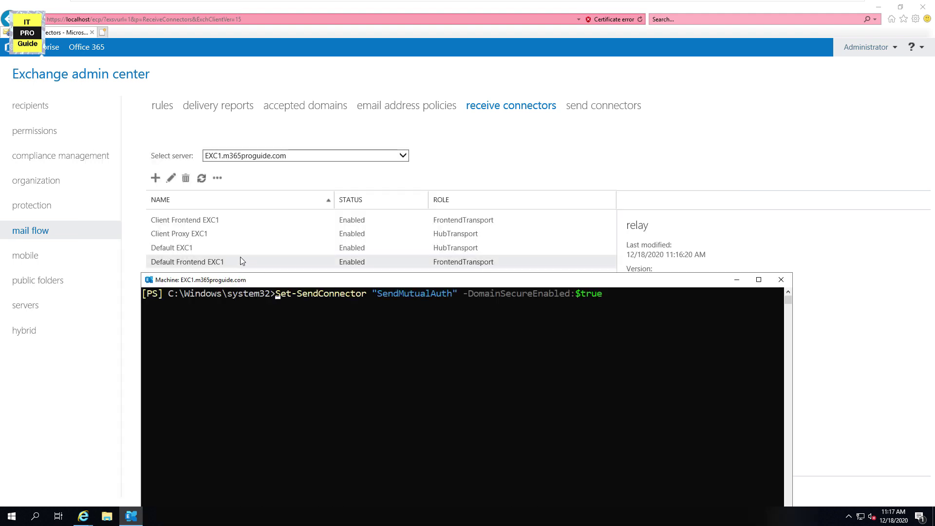
left_click(599, 106)
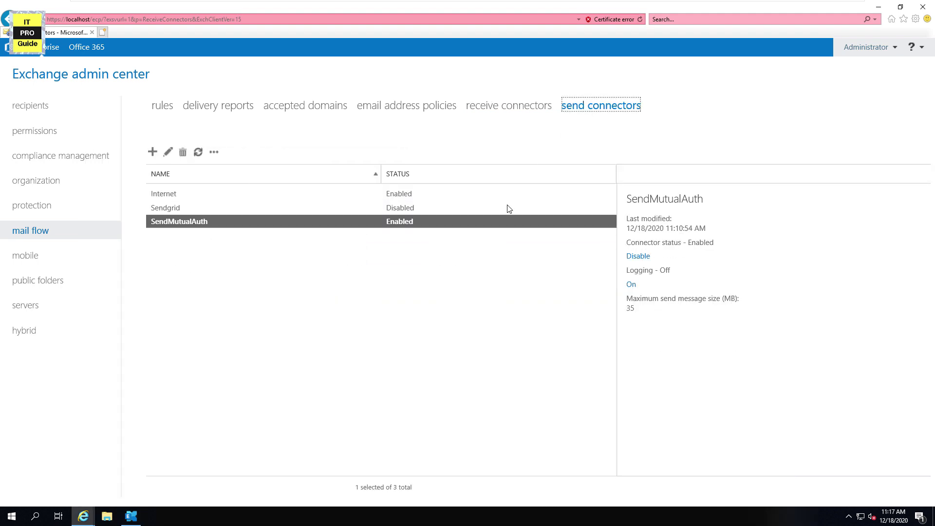
left_click(136, 515)
left_click_drag(286, 282, 274, 166)
left_click(479, 276)
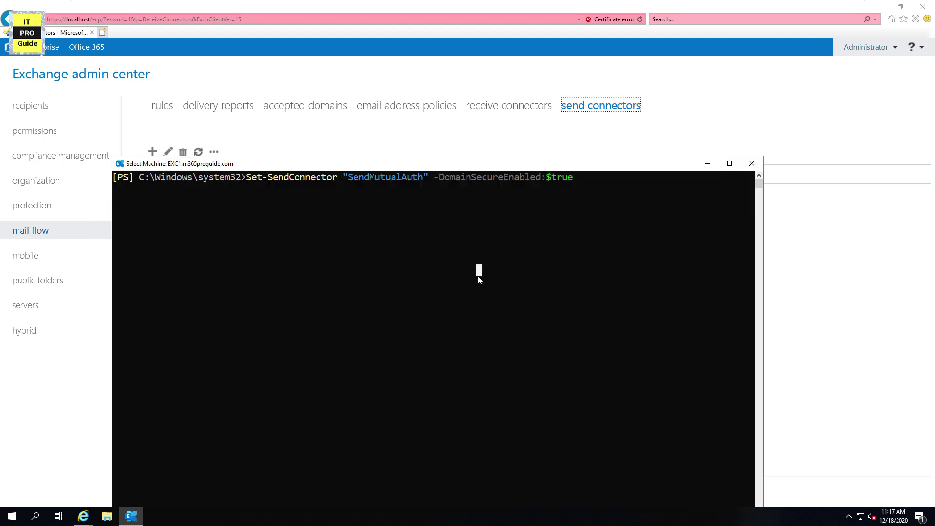
key("Escape")
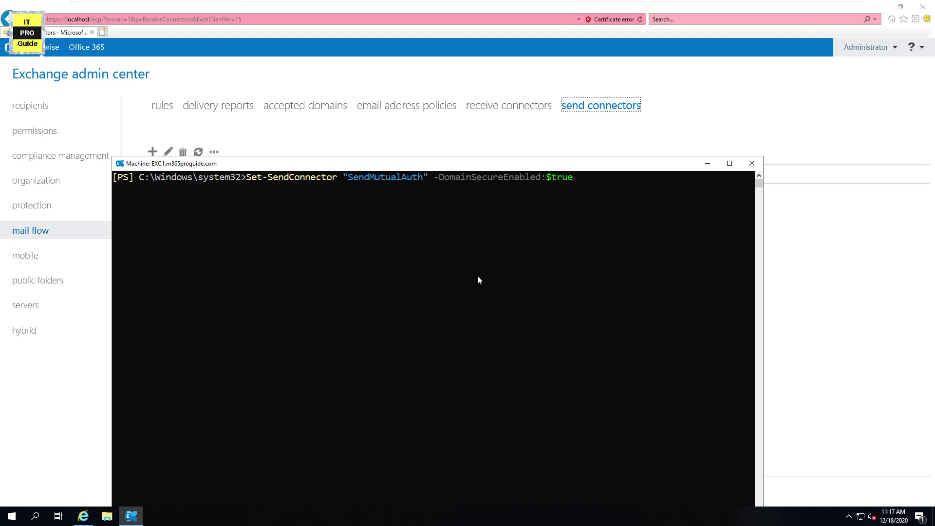
key("Right")
key("Return")
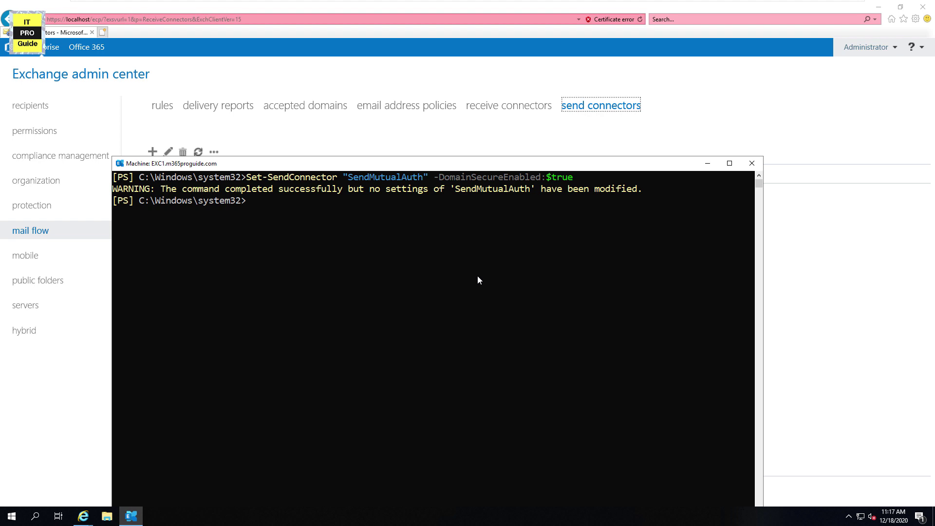
Enable domain security (mutual Auth TLS) in the security settings of the relay receive connector and save it.
left_click(514, 107)
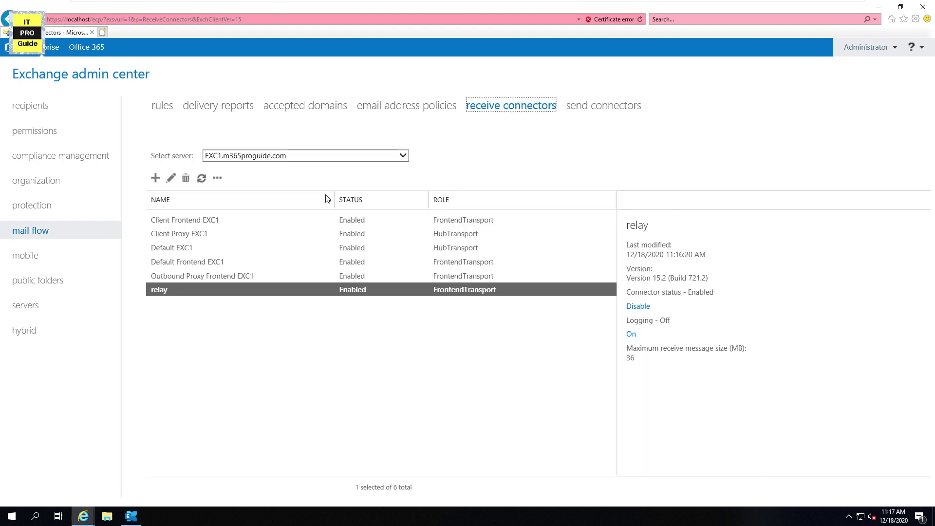
double_click(212, 296)
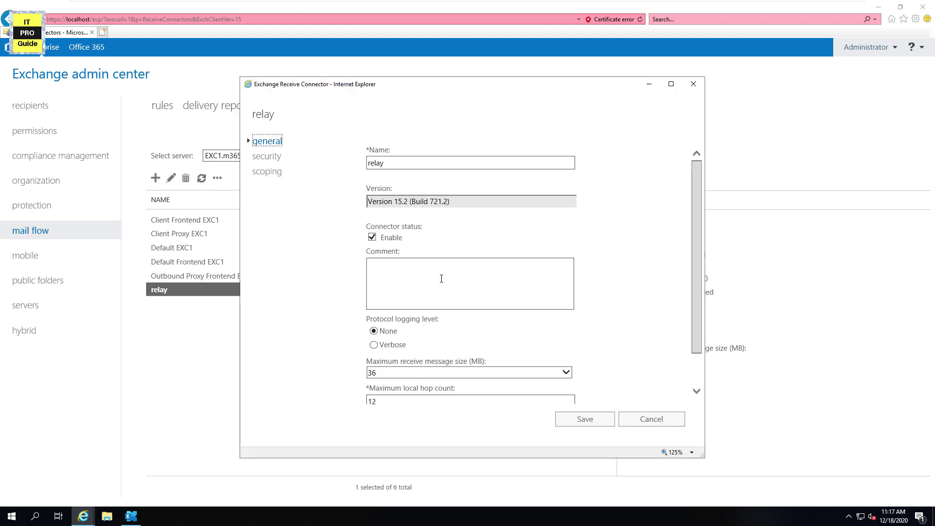
left_click(267, 173)
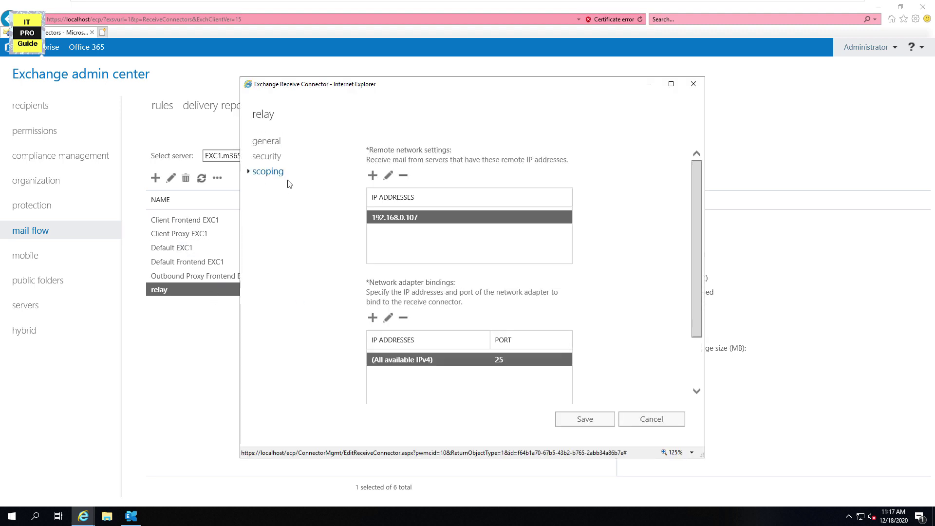
left_click(277, 158)
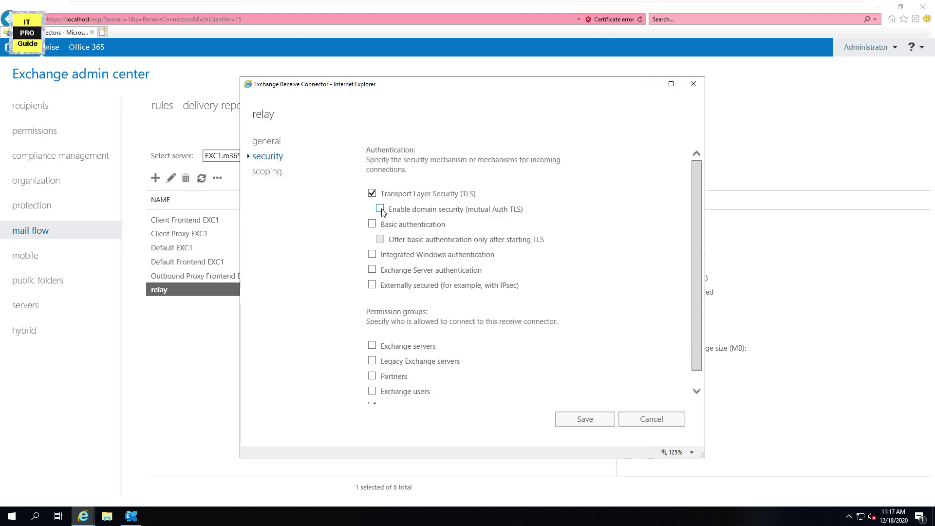
left_click(585, 419)
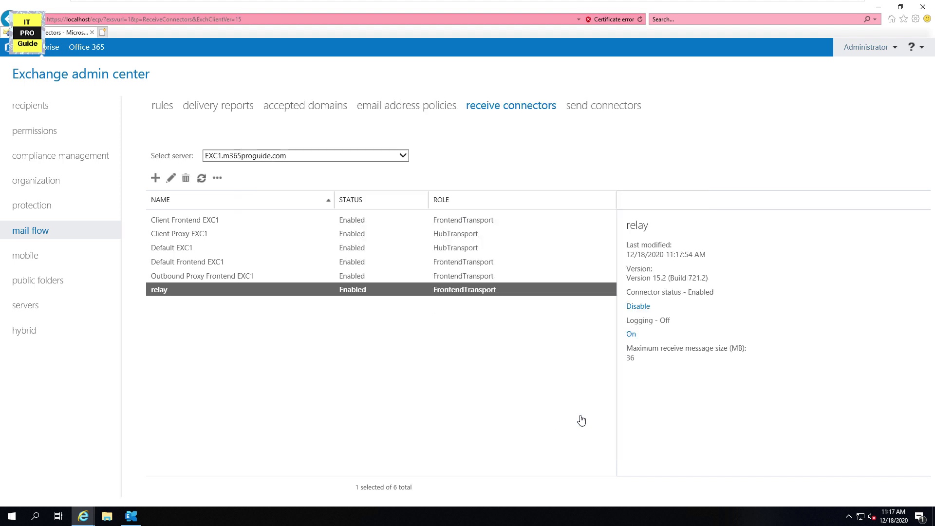
Switch to the Exchange Management Shell and run Set-ReceiveConnector "relay" with -DomainSecureEnabled:$true.
left_click(131, 516)
left_click_drag(298, 163, 424, 151)
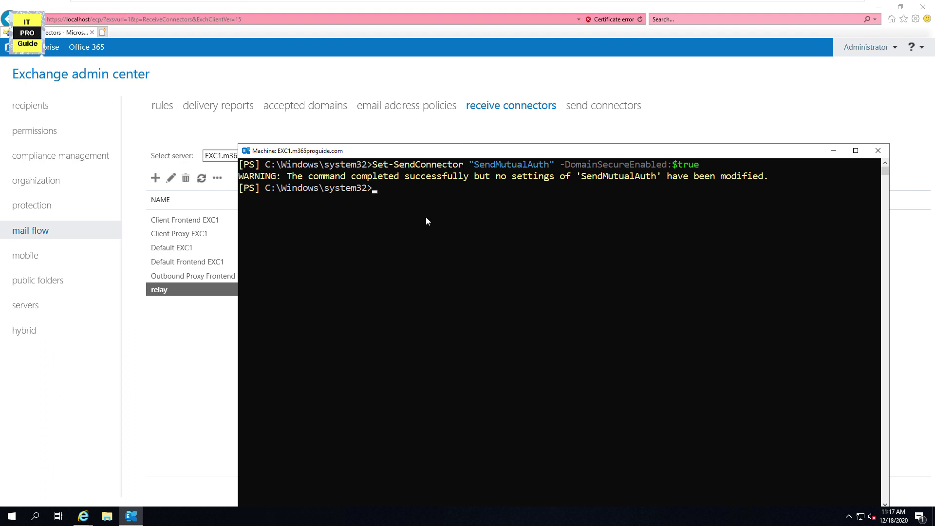
type("ser")
type("-rece")
key("Tab")
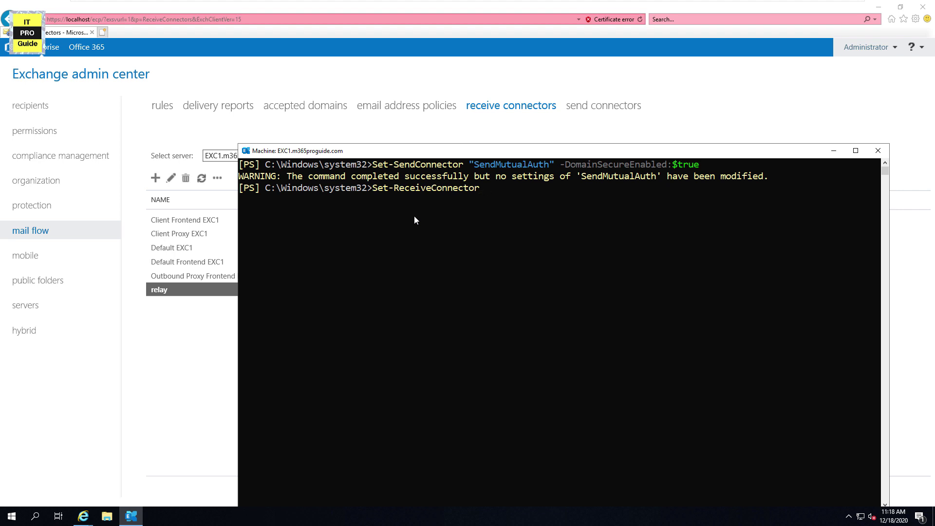
type("\"\"")
key("Left")
type("rela")
type("y")
key("Right")
type("-DomainSecureEnabled")
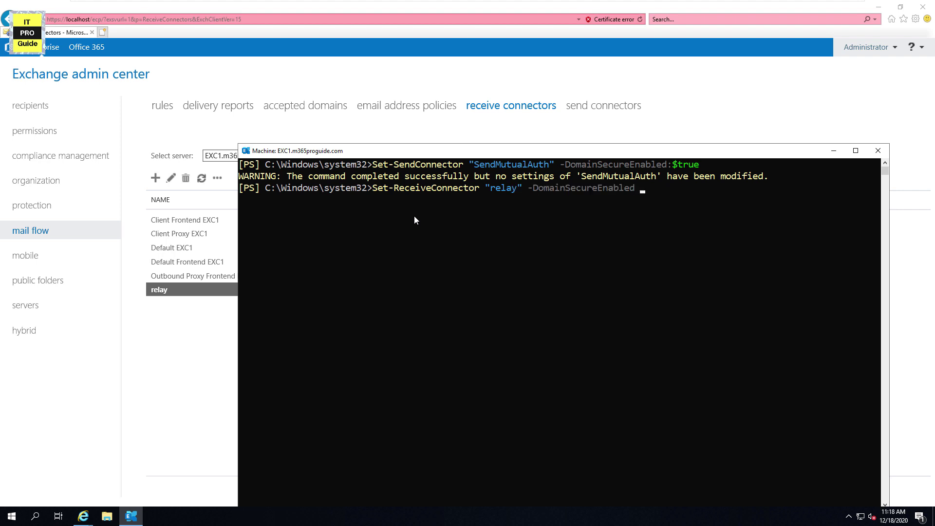
type(" :$true")
key("BackSpace")
type("we")
key("BackSpace")
key("BackSpace")
type("e")
key("Return")
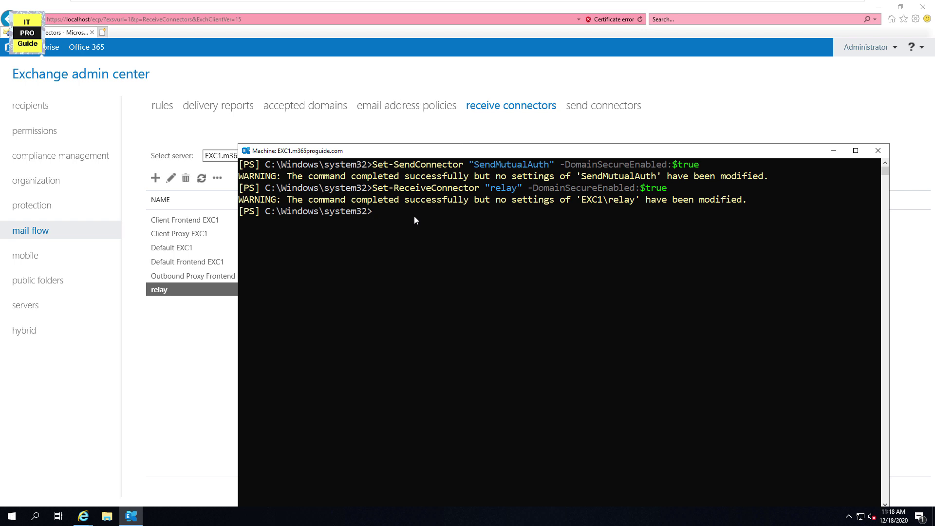
List the relay receive connector's full properties with Get-ReceiveConnector -Identity "relay" | fl and examine the DomainSecureEnabled line.
type("get-r")
key("Tab")
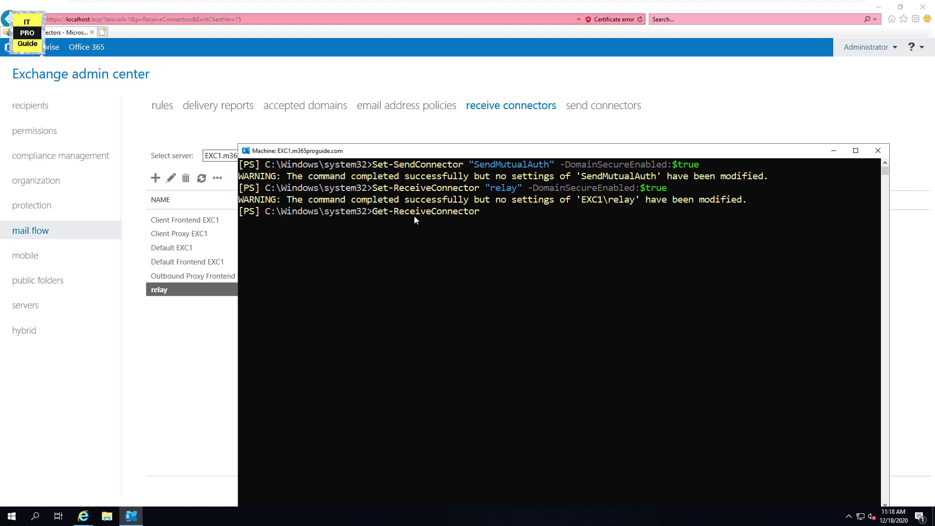
type("-Ide")
key("Tab")
type("\"relay\" | fl")
key("Return")
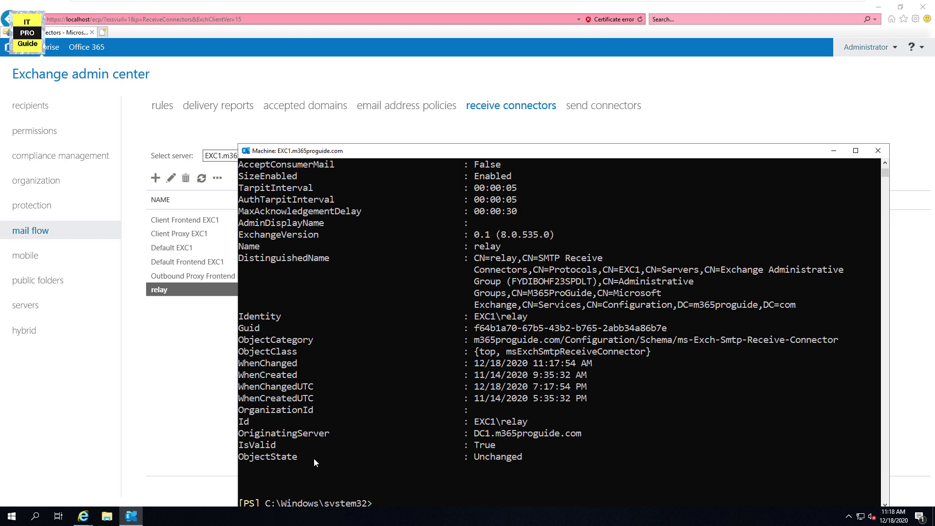
scroll(313, 458, "up", 15)
left_click_drag(496, 317, 240, 314)
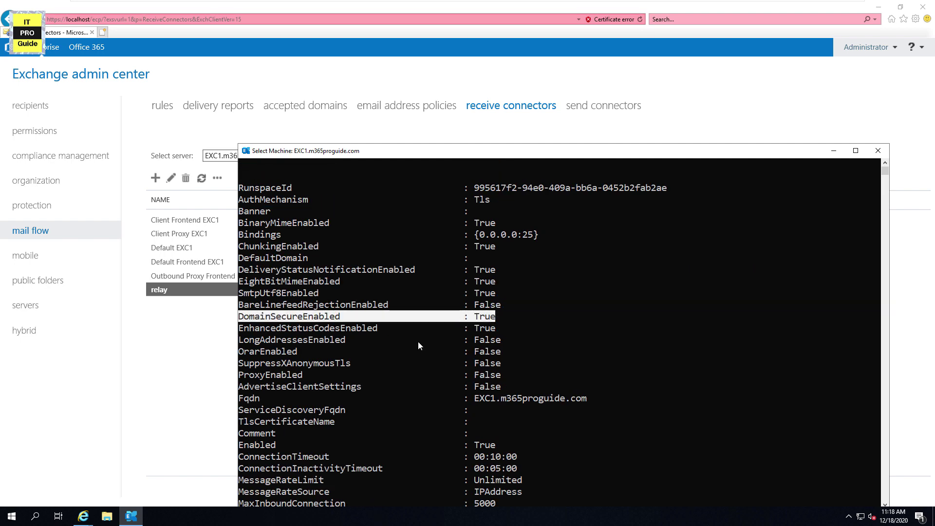
scroll(418, 346, "down", 12)
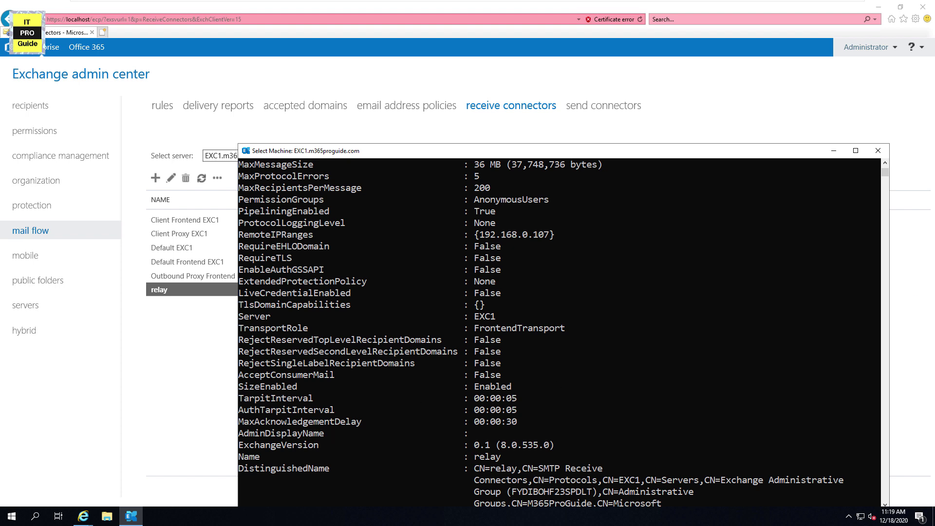
In the Exchange admin center, rename the relay receive connector to Partner Mail, review its security and scoping settings, and save.
key("alt+Tab")
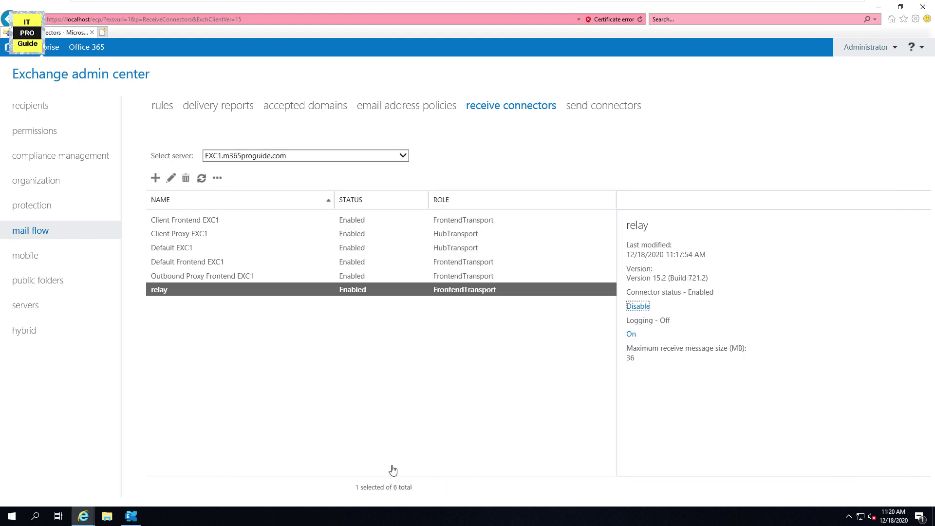
double_click(210, 293)
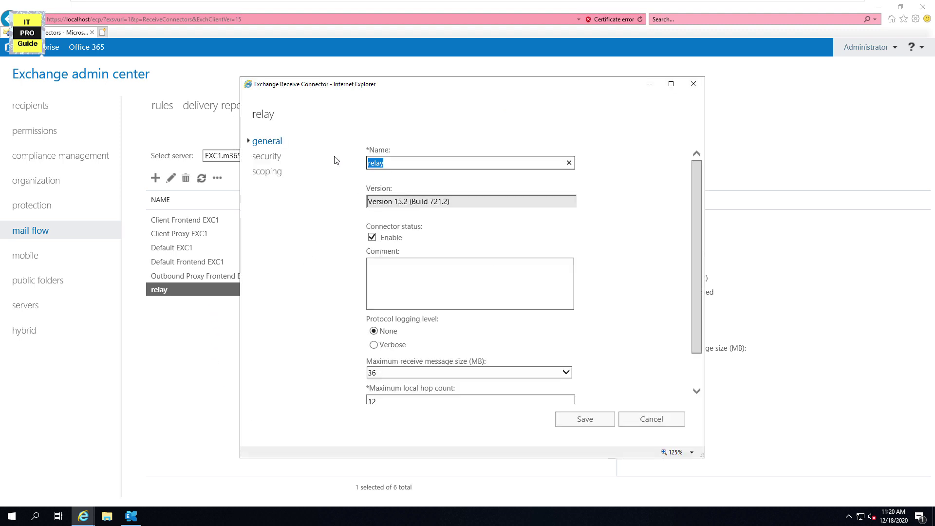
type("Partne")
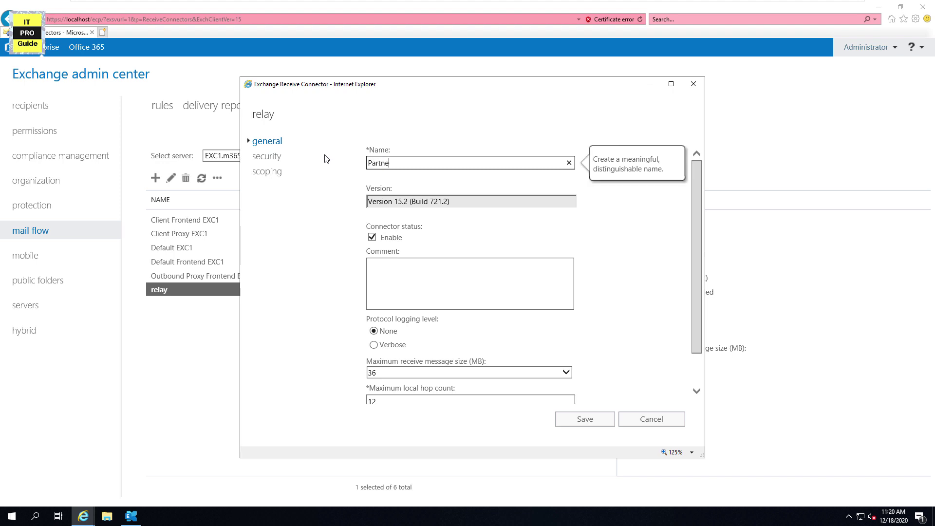
type("r MAil")
key("BackSpace")
key("BackSpace")
key("BackSpace")
type("a")
left_click(268, 156)
left_click(268, 172)
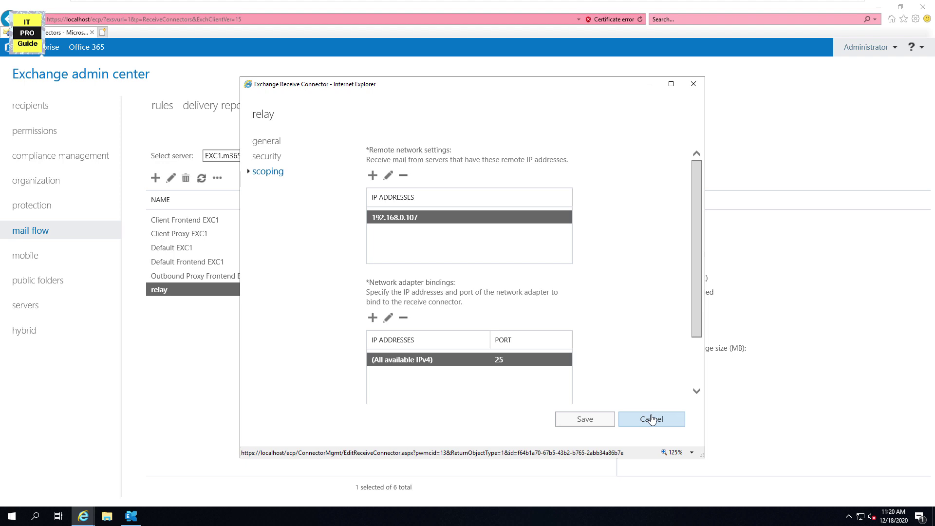
left_click(599, 424)
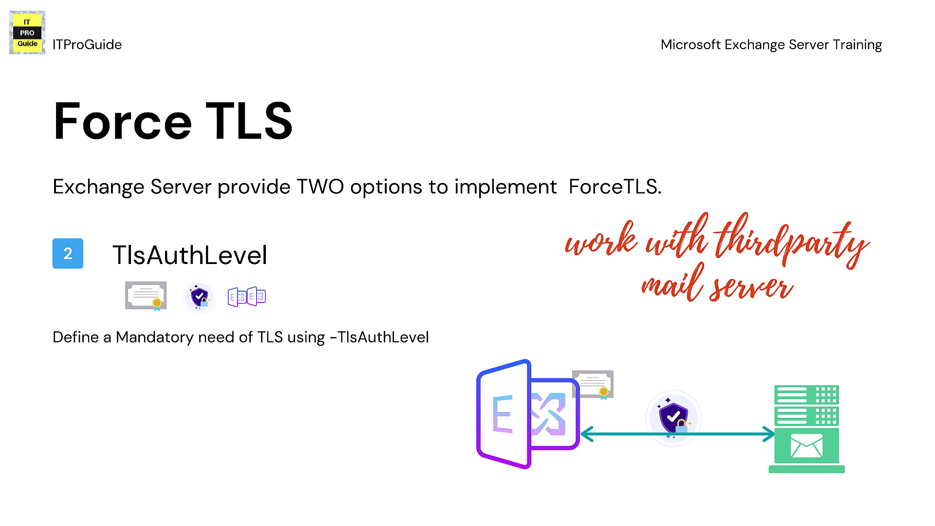
key("Right")
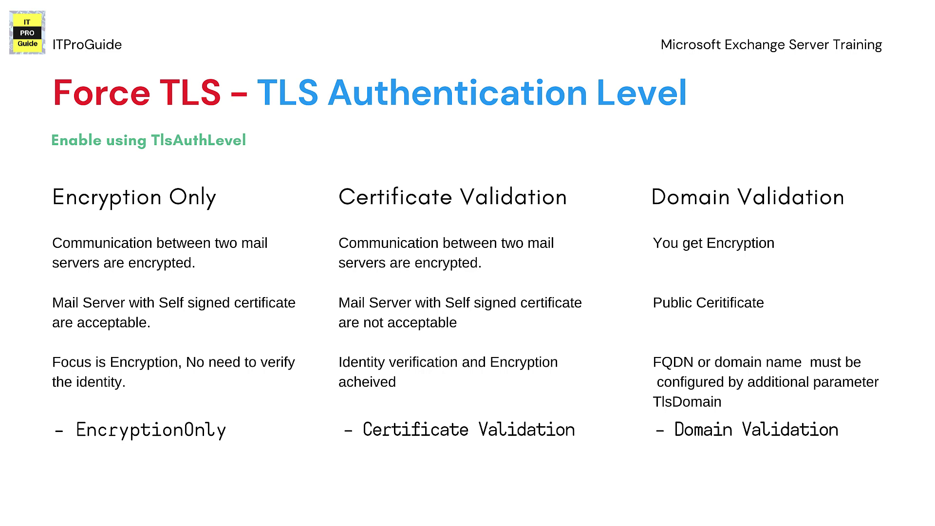
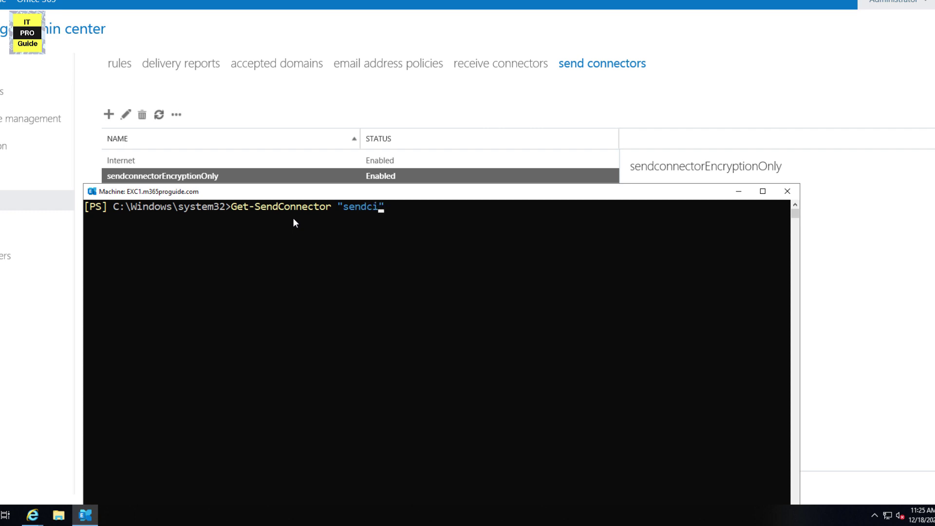
List all properties with Get-SendConnector -identity "sendconnectorEncryptionOnly" | fl and examine the TlsAuthLevel line.
type("onnectorEncryptionONl")
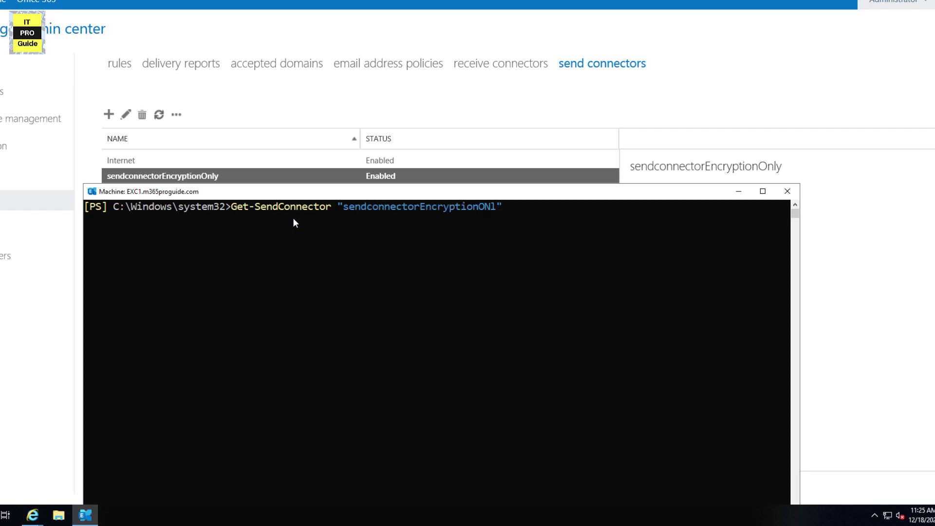
key("BackSpace")
key("BackSpace")
type("nly")
key("ctrl+Left")
type("identi")
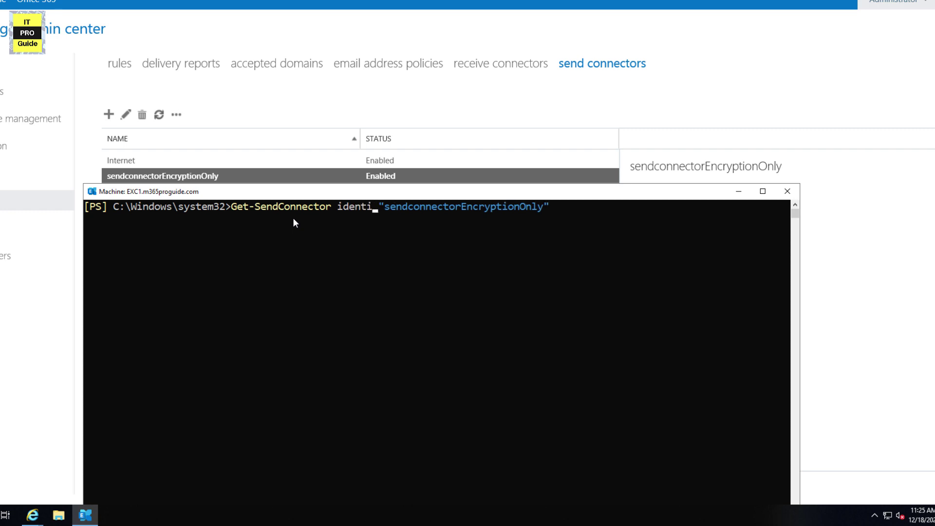
type("ty")
key("ctrl+Left")
type("-")
key("End")
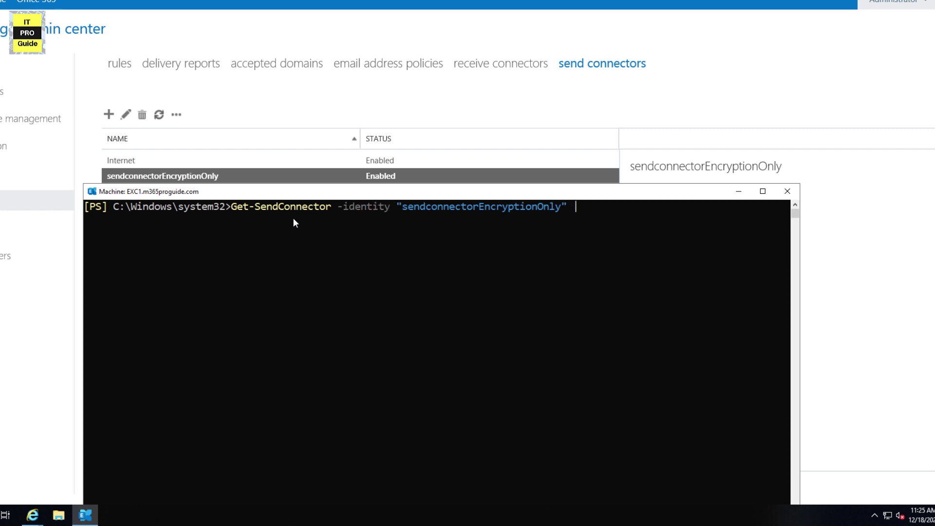
type("| fl")
key("Return")
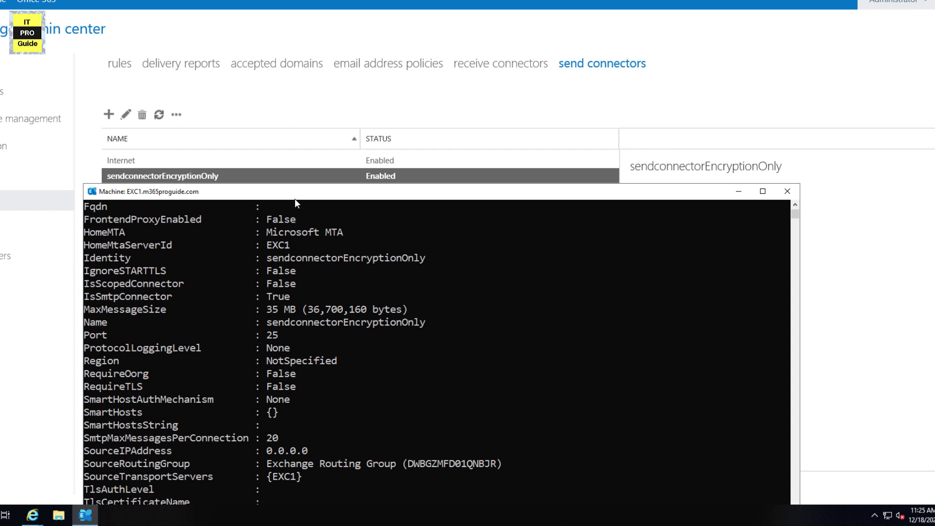
left_click_drag(295, 197, 298, 147)
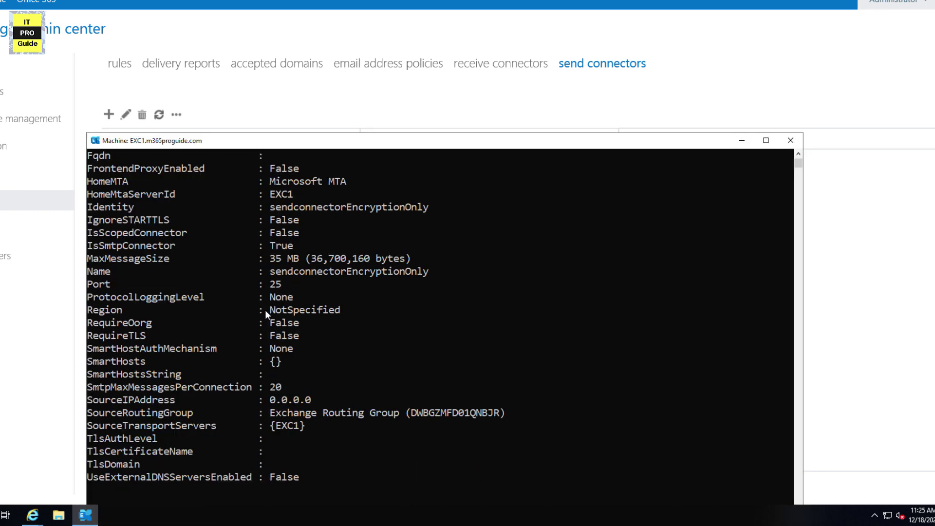
left_click(157, 440)
left_click(275, 439)
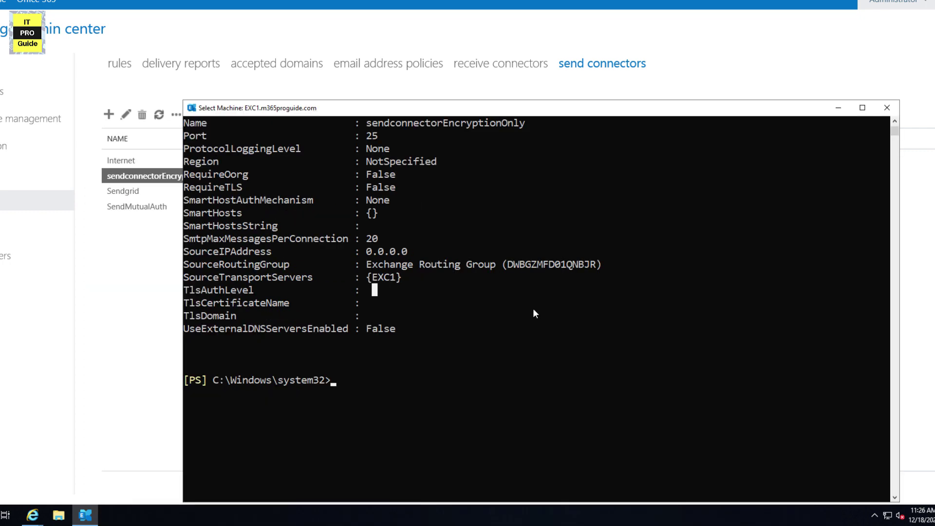
scroll(519, 323, "up", 8)
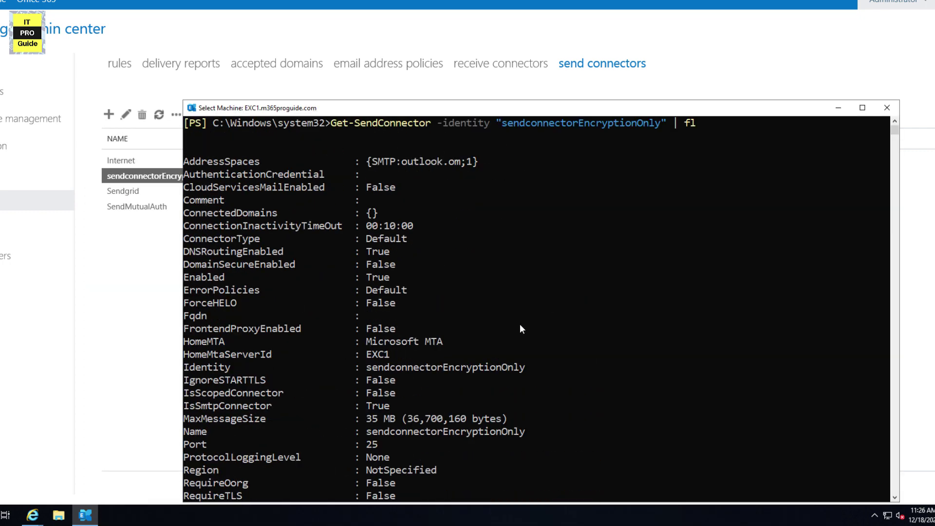
Try to set the TLS authentication level with Set-SendConnector -identity "sendconnectorEncryptionOnly" -TlsAuthLevel EncryptionOnly.
type("A")
key("BackSpace")
key("BackSpace")
key("BackSpace")
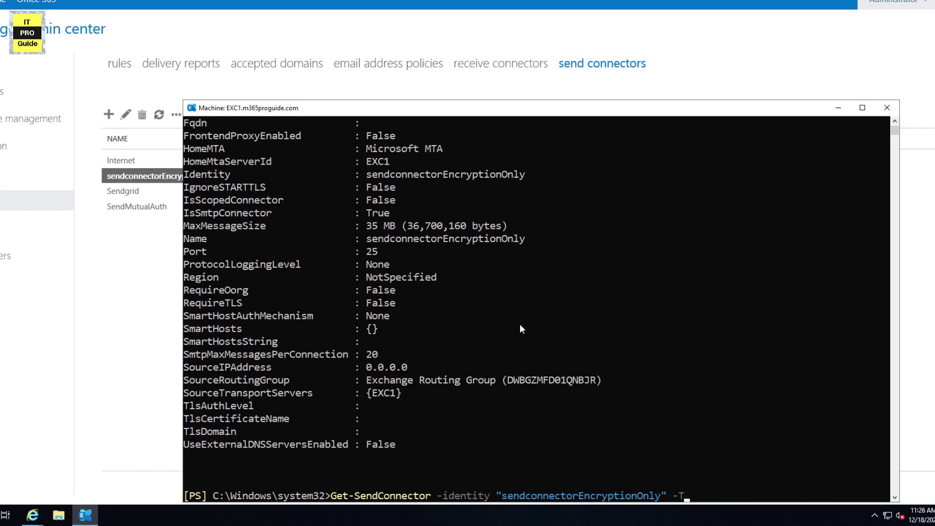
key("BackSpace")
key("BackSpace")
type("-")
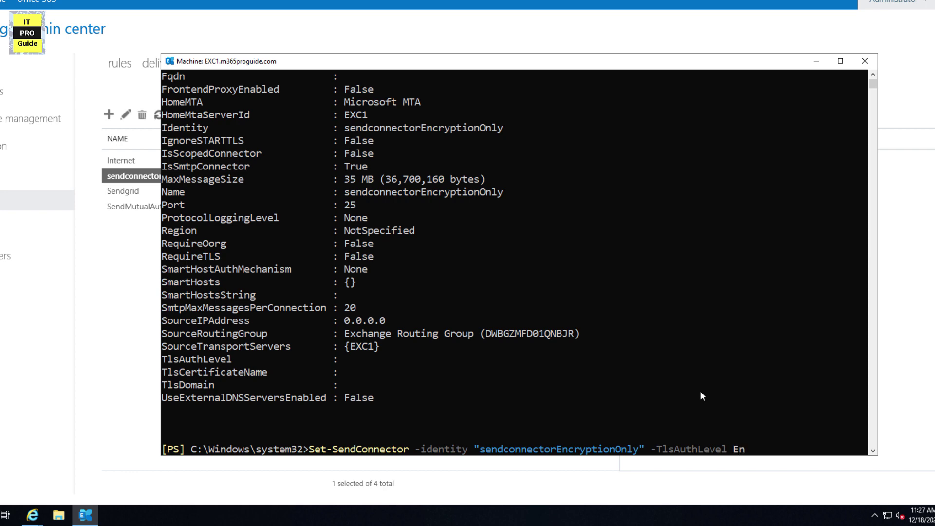
type("c")
type("ryption")
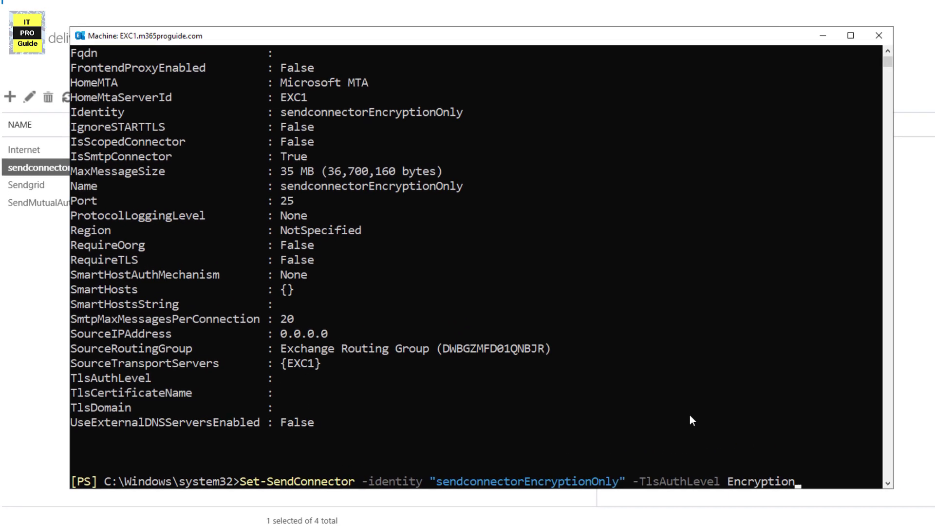
type("Only")
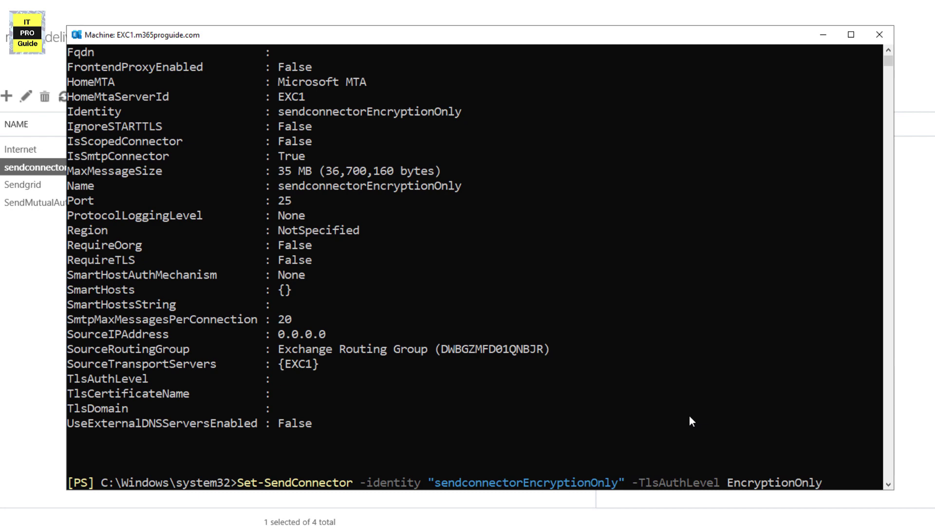
key("Return")
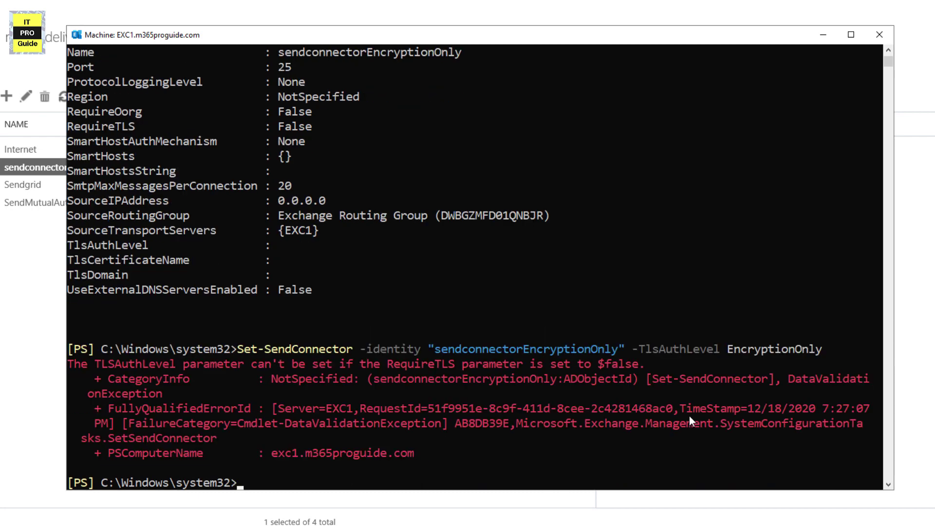
Require TLS on the send connector by running Set-SendConnector -identity "sendconnectorEncryptionOnly" -RequireTLS:$true.
key("Up")
key("BackSpace")
key("BackSpace")
key("BackSpace")
key("BackSpace")
key("BackSpace")
key("BackSpace")
key("BackSpace")
key("BackSpace")
key("BackSpace")
key("BackSpace")
key("BackSpace")
key("BackSpace")
key("BackSpace")
key("BackSpace")
key("BackSpace")
key("BackSpace")
key("BackSpace")
key("BackSpace")
key("BackSpace")
key("BackSpace")
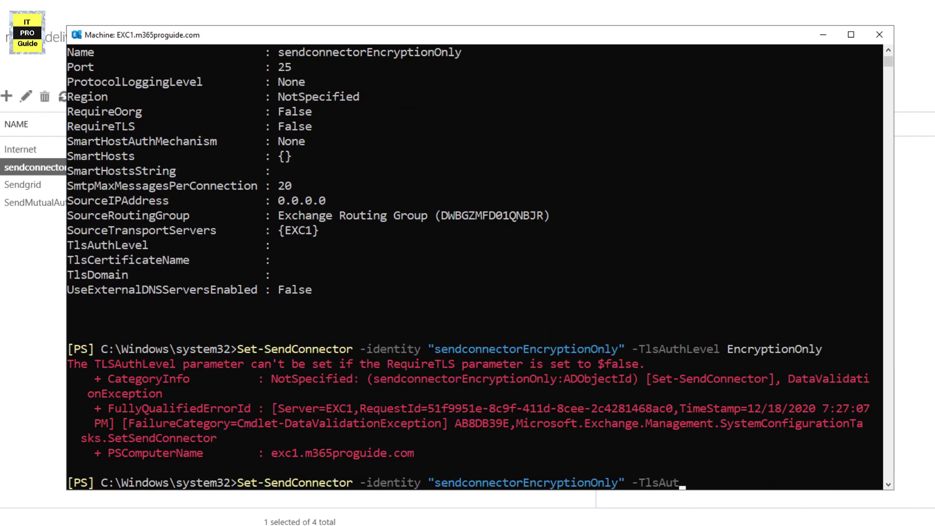
key("BackSpace")
key("BackSpace")
key("BackSpace")
key("BackSpace")
key("BackSpace")
type("RequireTLS")
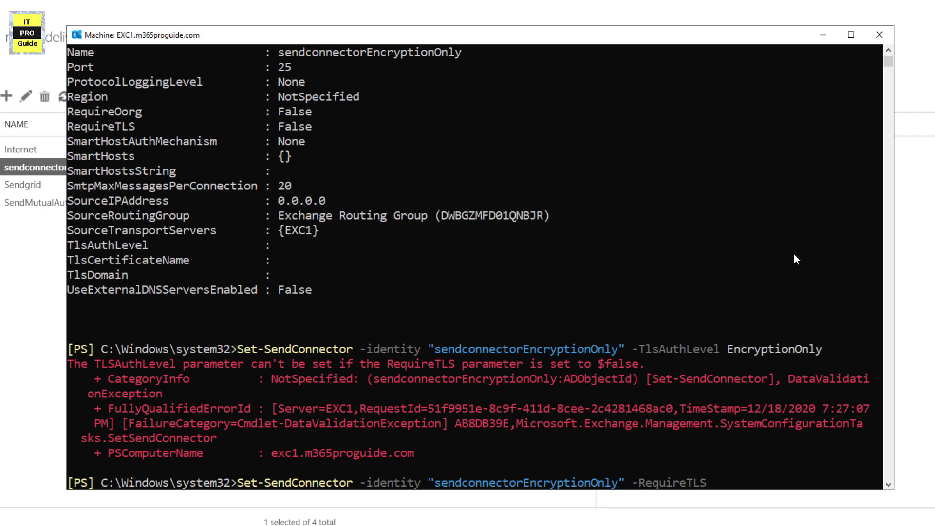
type(":$true")
key("Return")
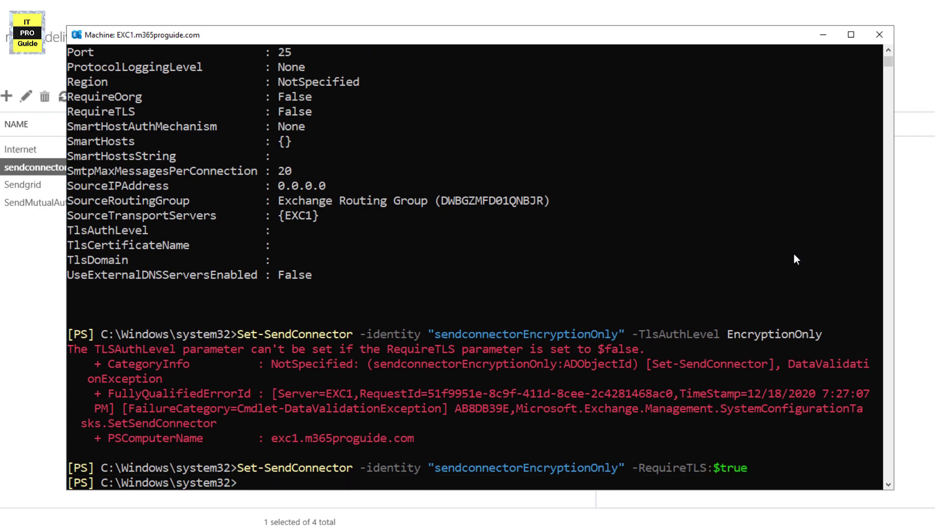
Rerun Set-SendConnector on sendconnectorEncryptionOnly with -TlsAuthLevel EncryptionOnly.
key("Up")
key("Up")
key("Return")
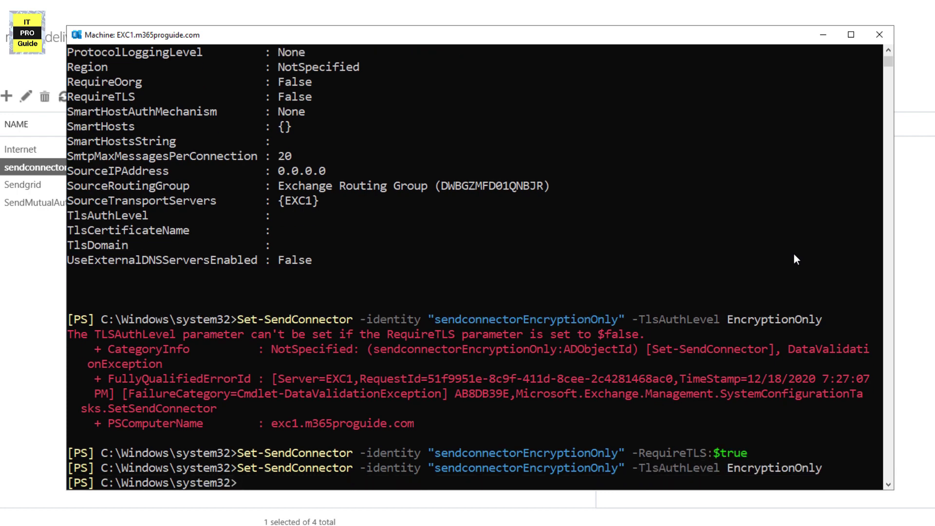
List the properties of sendconnectorEncryptionOnly again and examine its RequireTLS and TlsAuthLevel lines.
key("Up")
key("Up")
key("Up")
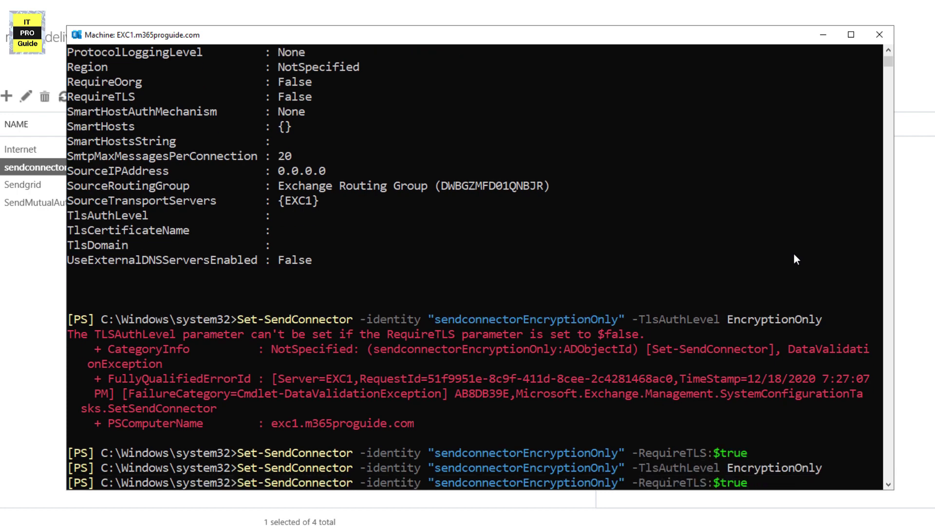
key("Return")
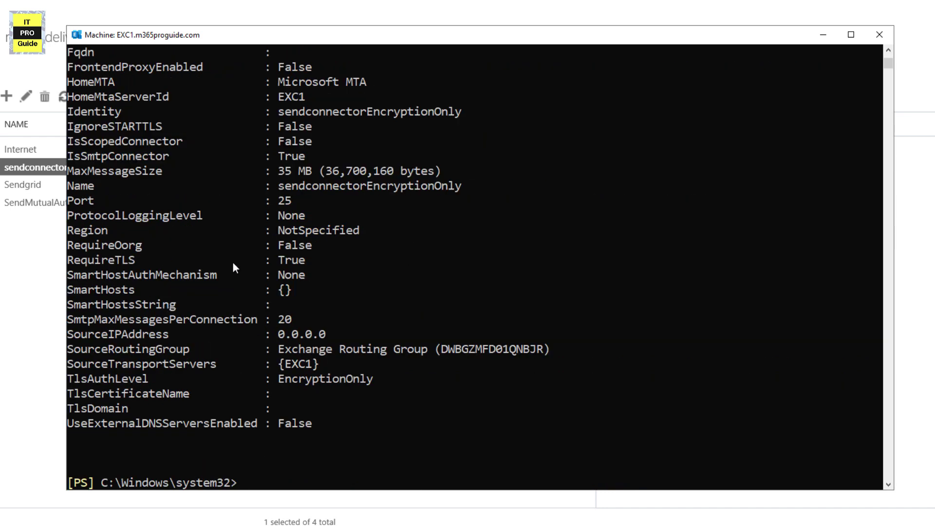
left_click_drag(298, 258, 126, 259)
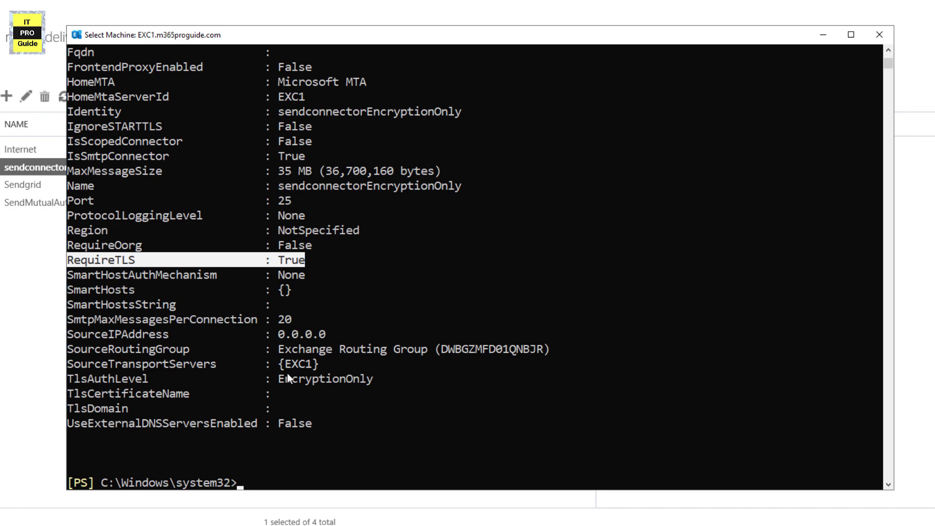
left_click(320, 368)
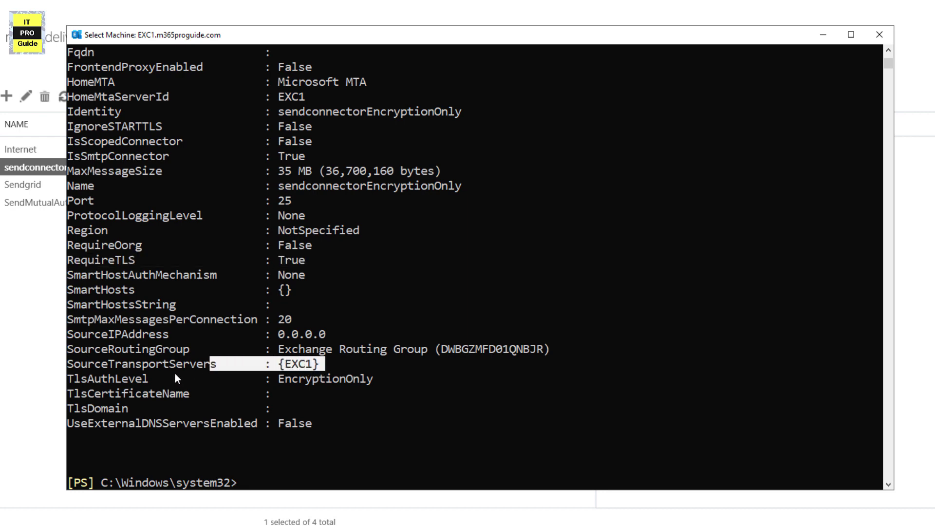
right_click(592, 362)
Run Set-SendConnector on sendconnectorEncryptionOnly with -TlsAuthLevel CertificateValidation.
key("BackSpace")
key("BackSpace")
key("BackSpace")
key("BackSpace")
key("BackSpace")
key("BackSpace")
key("BackSpace")
key("BackSpace")
key("BackSpace")
key("BackSpace")
key("BackSpace")
key("BackSpace")
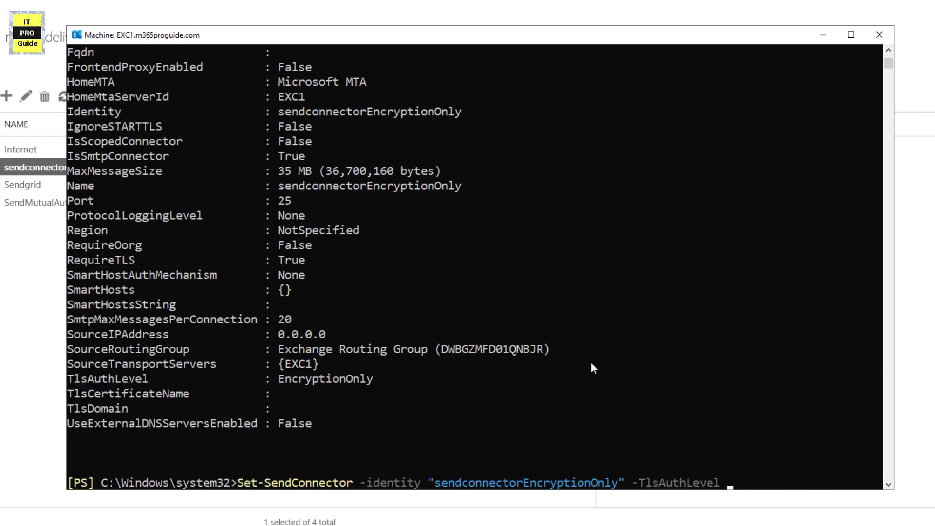
type("Certificate")
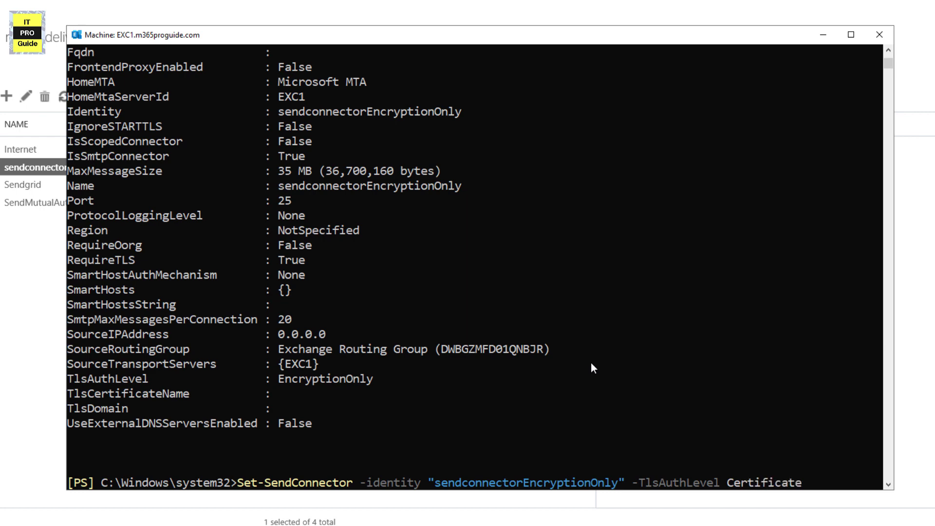
type("Validation")
key("Return")
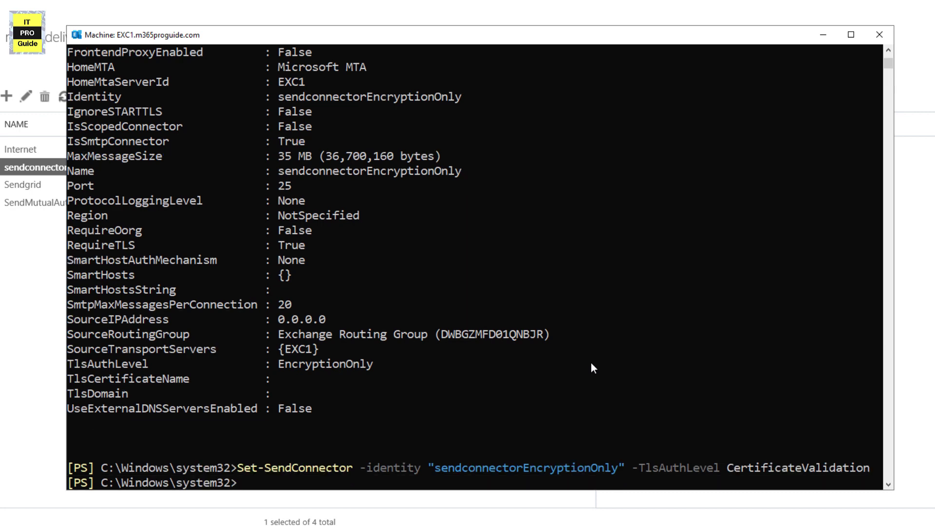
List the full properties of sendconnectorEncryptionOnly to check its TlsAuthLevel value.
key("Up")
key("Up")
key("Return")
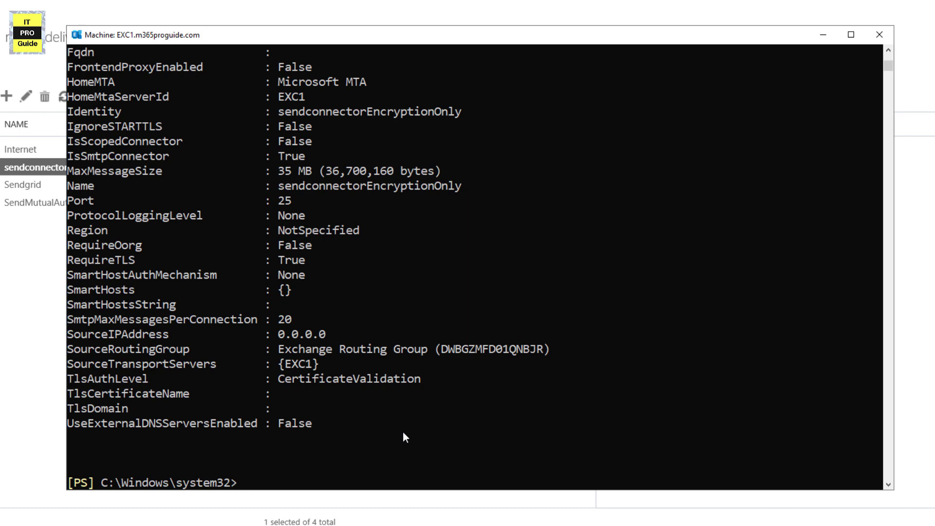
Run Set-SendConnector on sendconnectorEncryptionOnly with -TlsAuthLevel DomainValidation and -TlsDomain *.examportal.live.
key("Up")
key("Up")
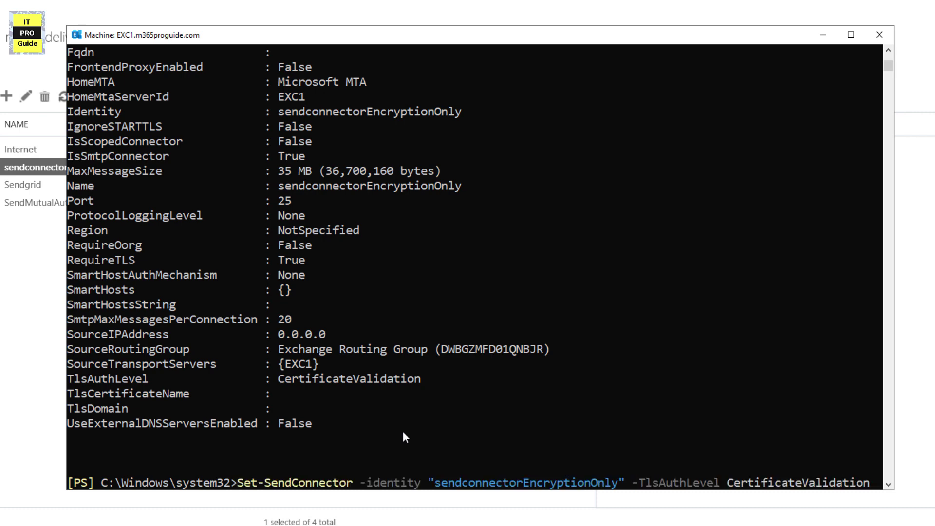
key("BackSpace")
key("BackSpace")
key("BackSpace")
key("BackSpace")
key("BackSpace")
key("BackSpace")
key("BackSpace")
key("BackSpace")
key("BackSpace")
key("BackSpace")
key("BackSpace")
key("BackSpace")
key("BackSpace")
key("BackSpace")
key("BackSpace")
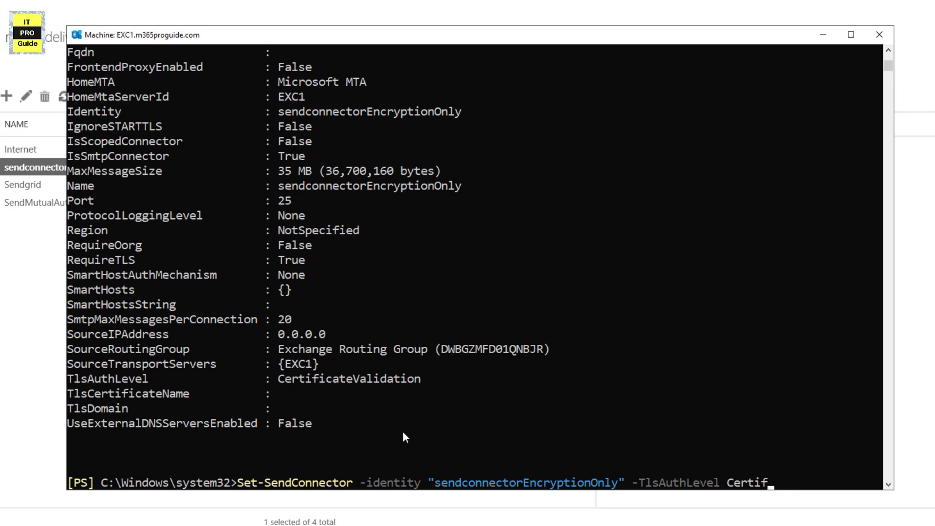
key("BackSpace")
key("BackSpace")
key("BackSpace")
key("BackSpace")
key("BackSpace")
type("DomainValidation ")
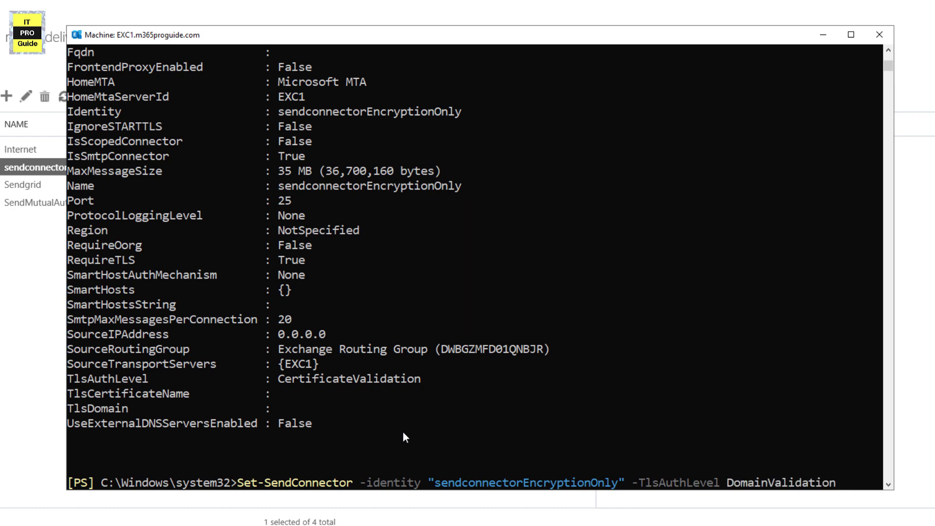
type("-TLS")
key("BackSpace")
key("BackSpace")
type("lsDomain")
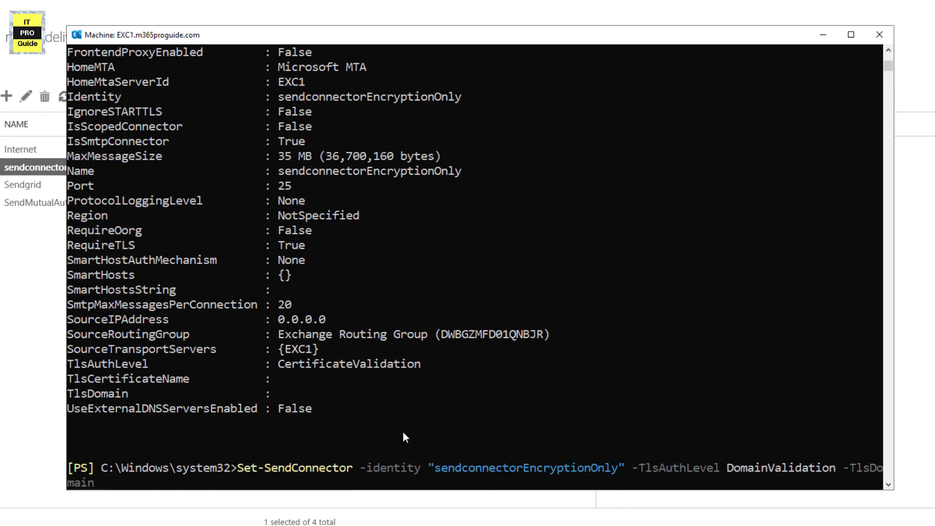
type("*.examportal.live")
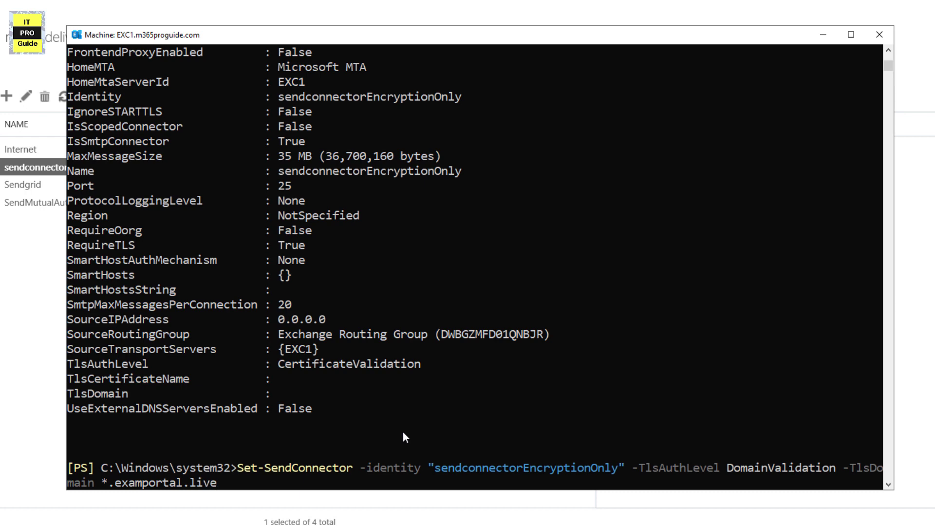
key("Return")
List the properties of sendconnectorEncryptionOnly once more to check its TlsAuthLevel and TlsDomain values.
key("Up")
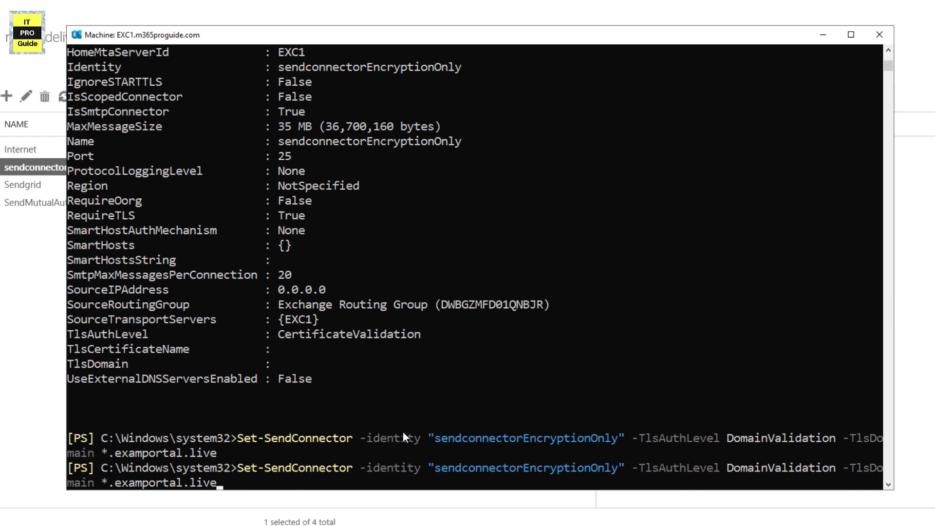
key("Up")
key("Return")
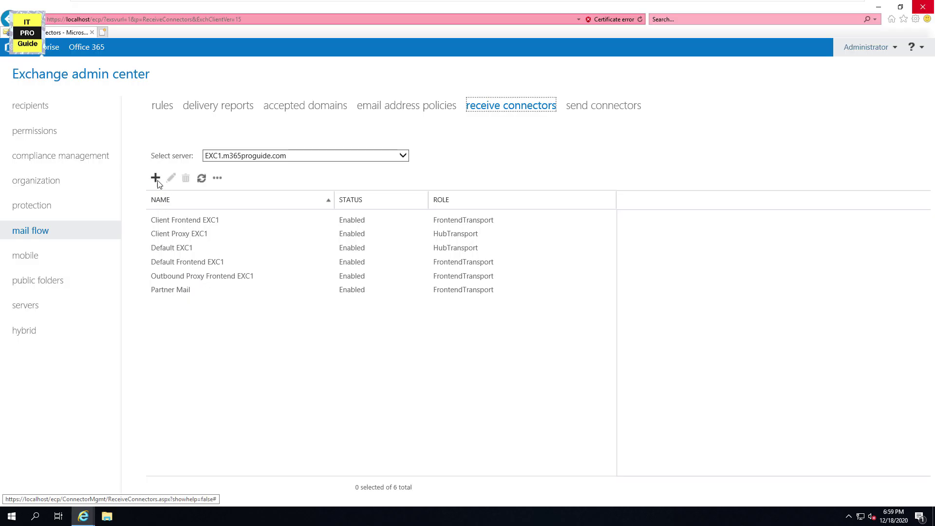
Start a new receive connector named ForceTLS with the Frontend Transport role and the Partner type.
left_click(156, 179)
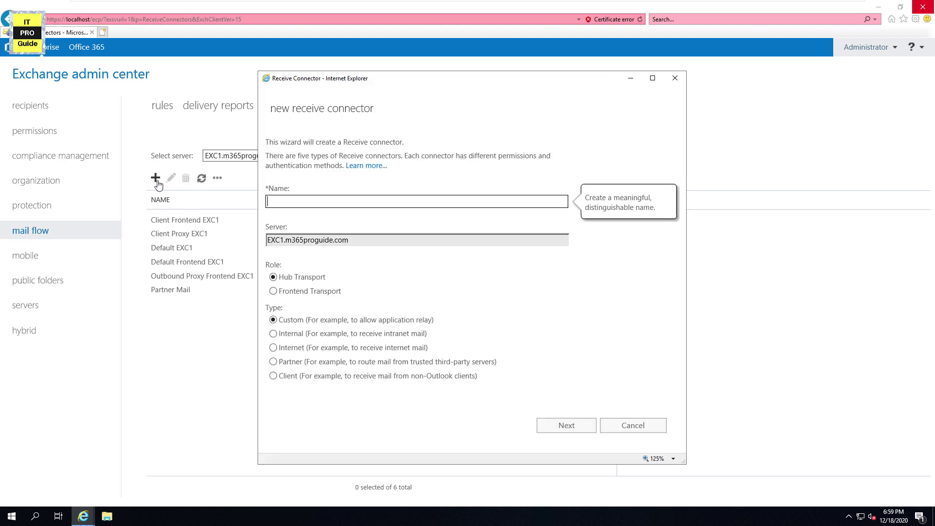
left_click(676, 78)
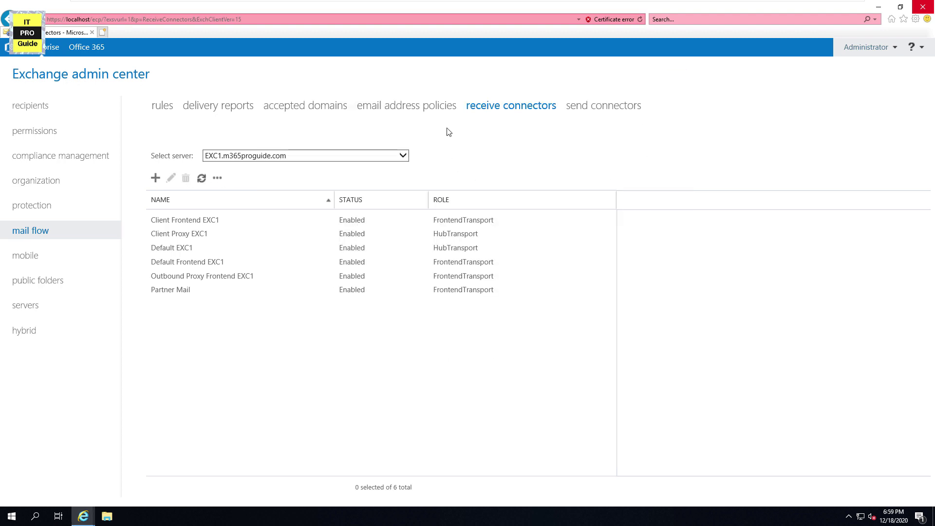
left_click(154, 179)
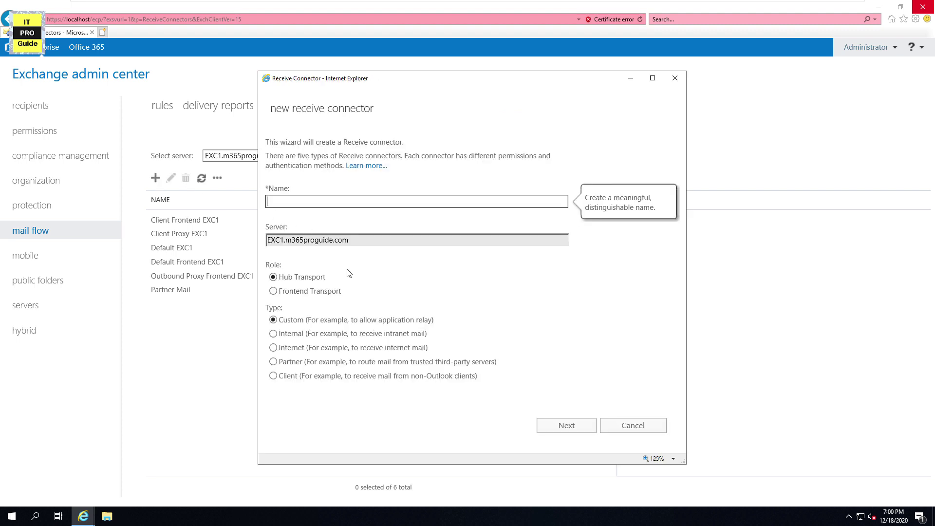
left_click(323, 295)
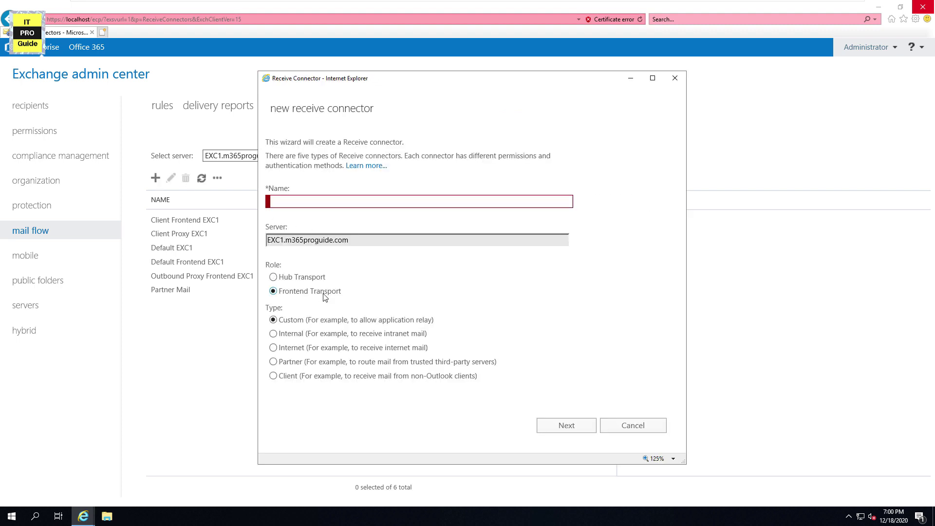
left_click(346, 362)
left_click(293, 201)
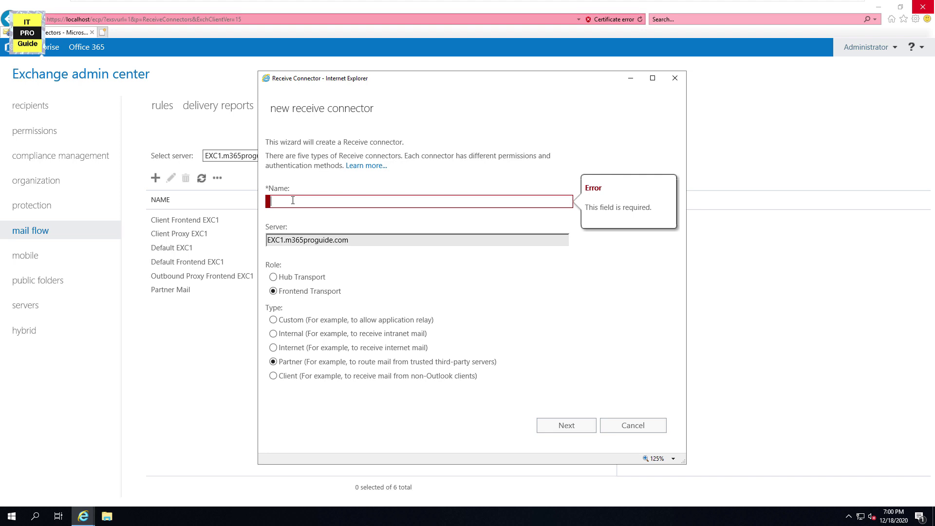
type("Fordcwe")
key("BackSpace")
key("BackSpace")
key("BackSpace")
type("ceTLS")
left_click(550, 426)
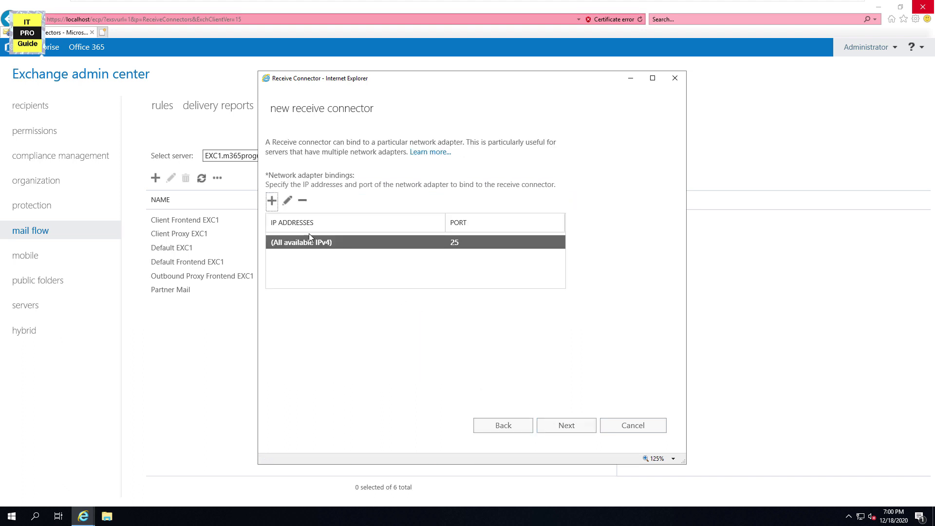
Keep the default network adapter binding, restrict the remote network settings to 192.168.0.101 and finish creating the connector.
left_click(287, 201)
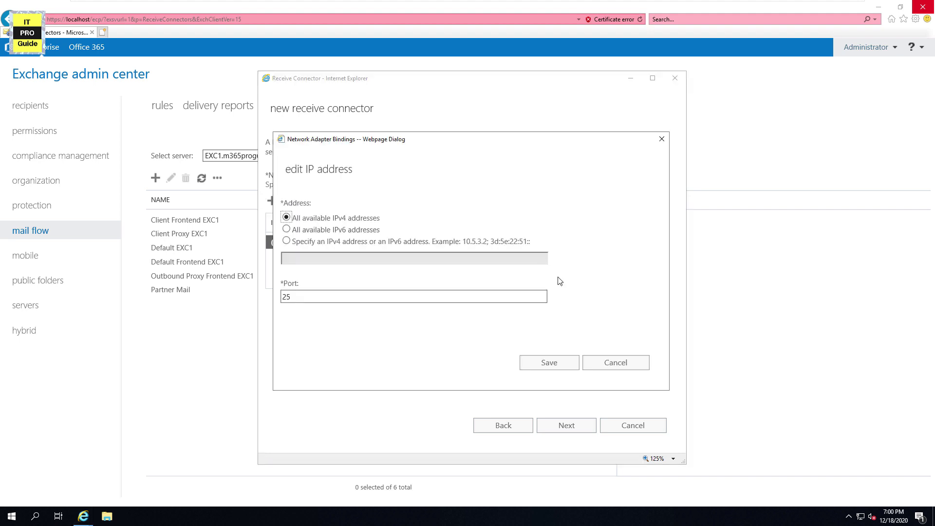
left_click(633, 364)
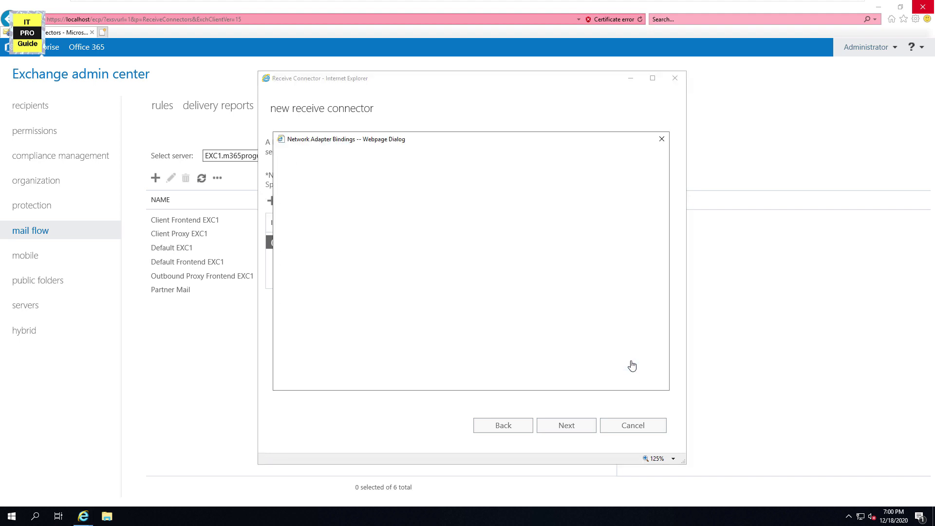
left_click(568, 429)
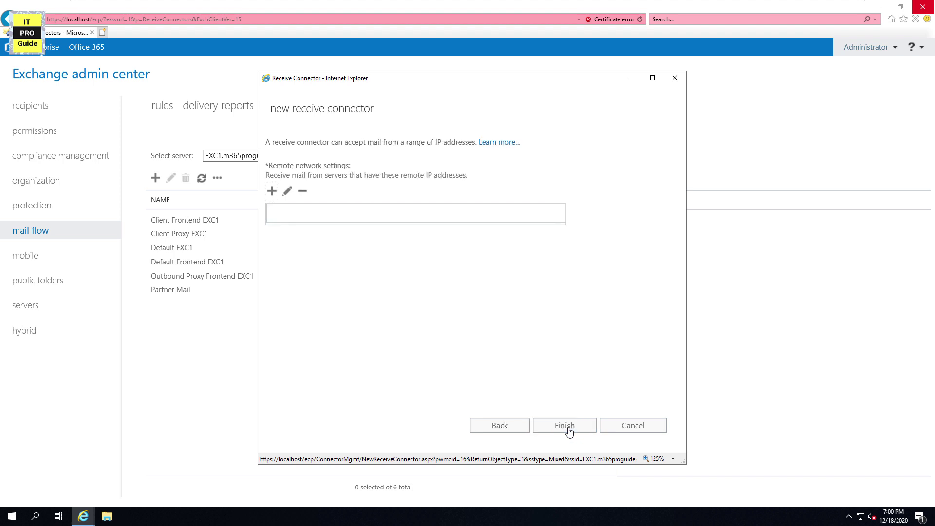
left_click(287, 191)
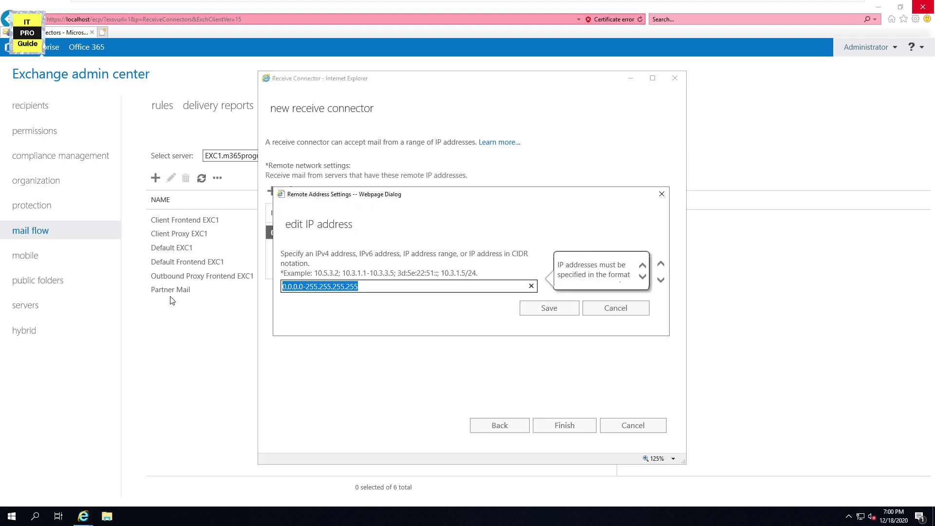
type("192.168.0.101")
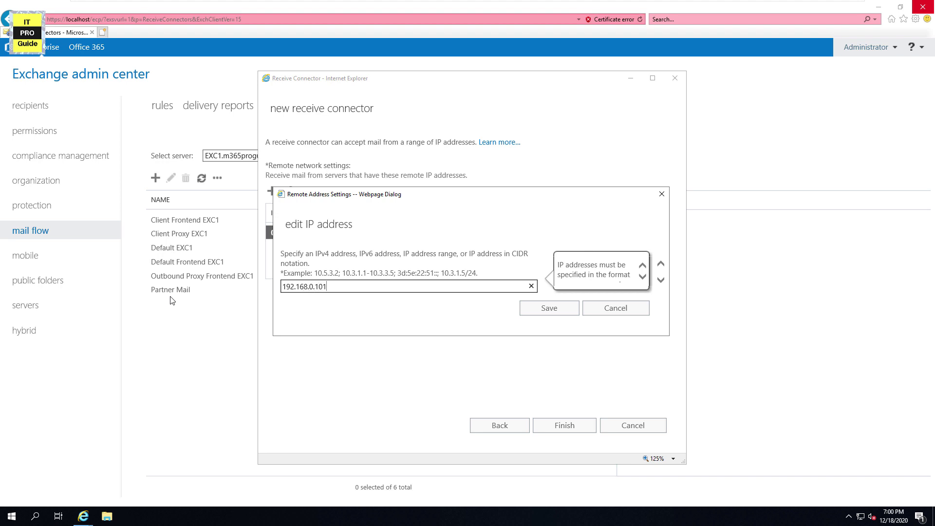
left_click(531, 312)
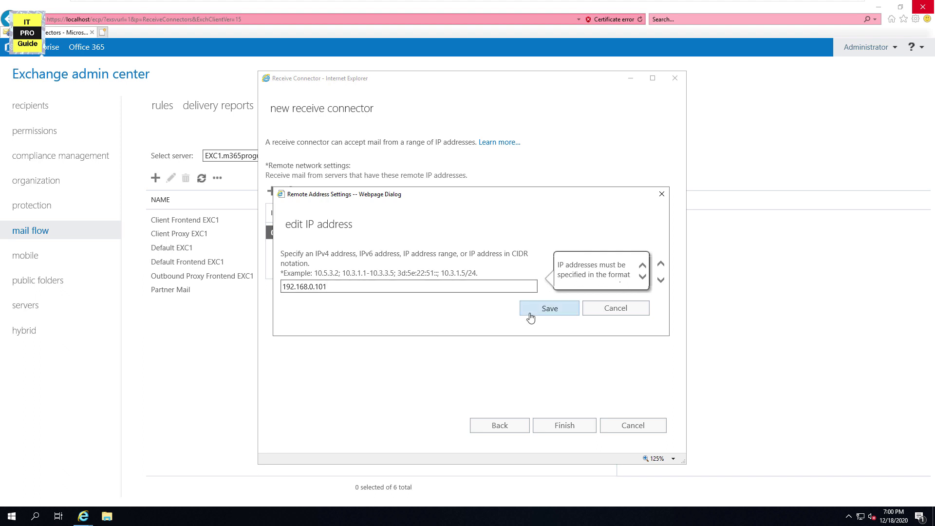
left_click(560, 426)
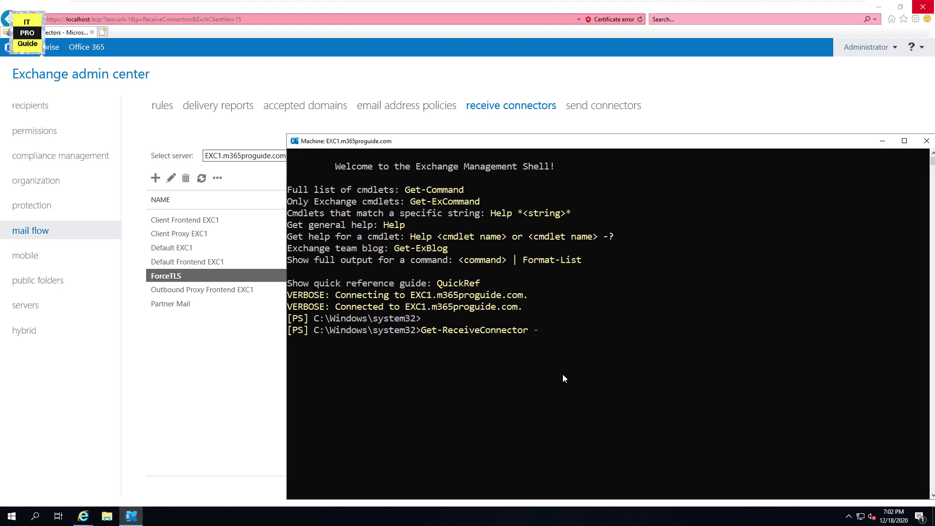
In the Exchange Management Shell, run Get-ReceiveConnector -Identity "ForceTLS", first plain and again with | fl for the full properties.
type("Identity -")
type(" \"\"")
type("Force")
type("TLS")
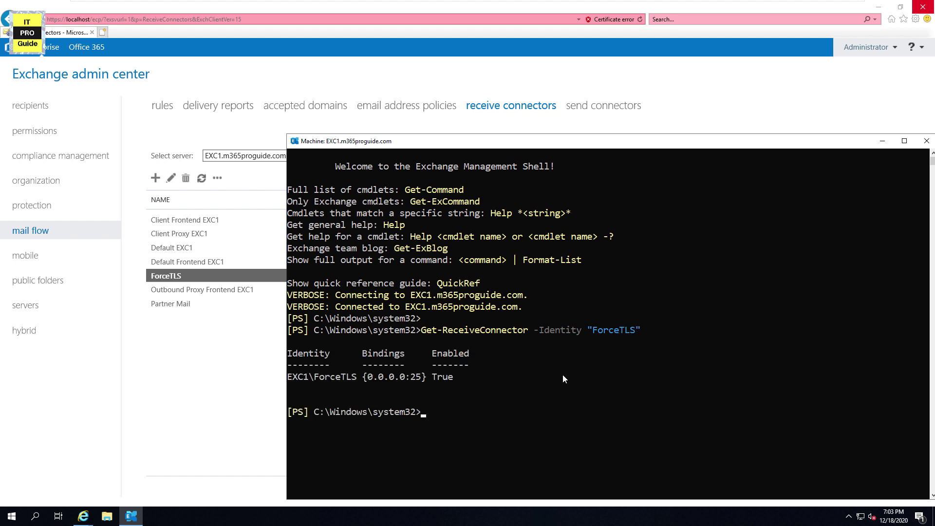
key("Up")
type("| fl")
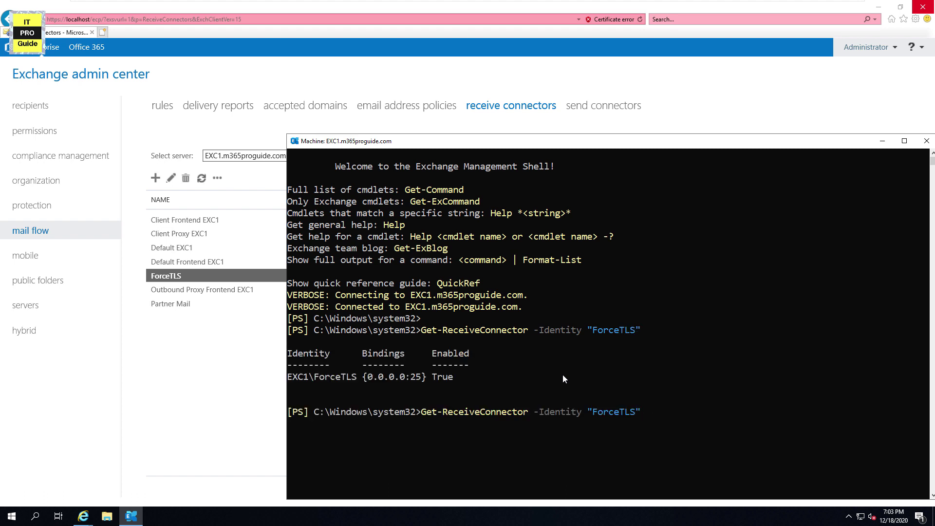
key("Return")
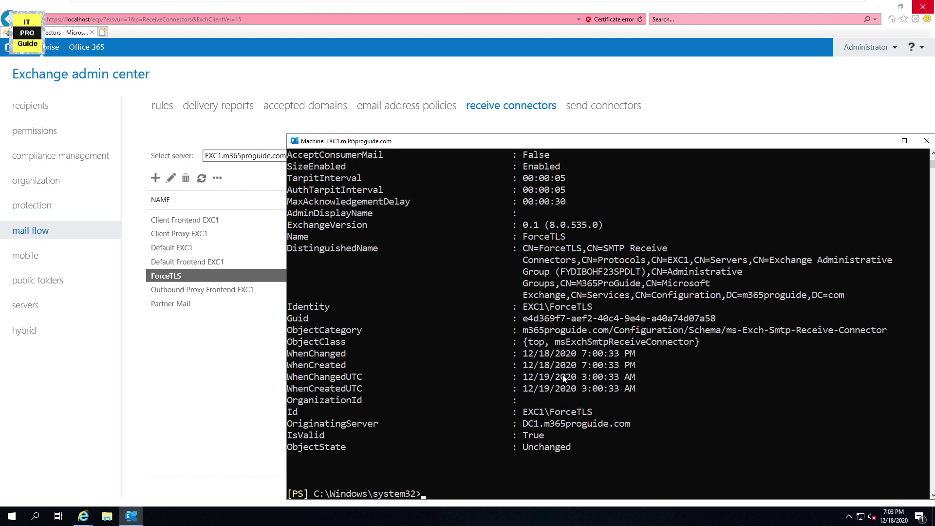
Examine the AuthMechanism and RequireTLS values in the ForceTLS connector's property list.
left_click(509, 400)
scroll(512, 400, "up", 2)
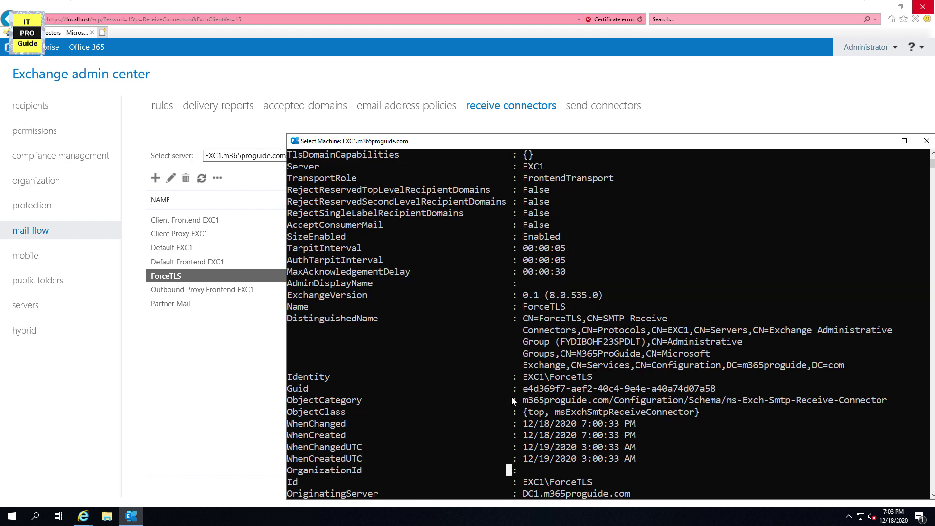
scroll(512, 400, "up", 3)
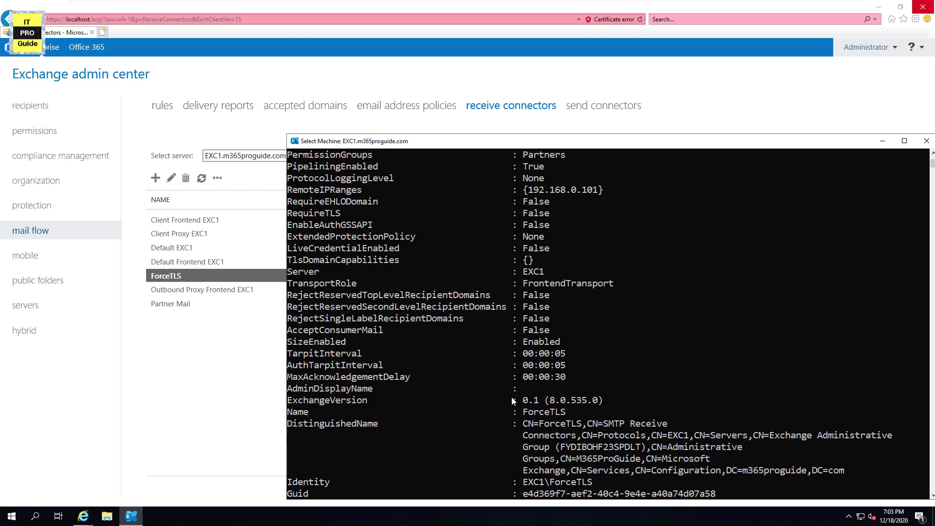
scroll(511, 400, "up", 15)
left_click_drag(538, 260, 294, 261)
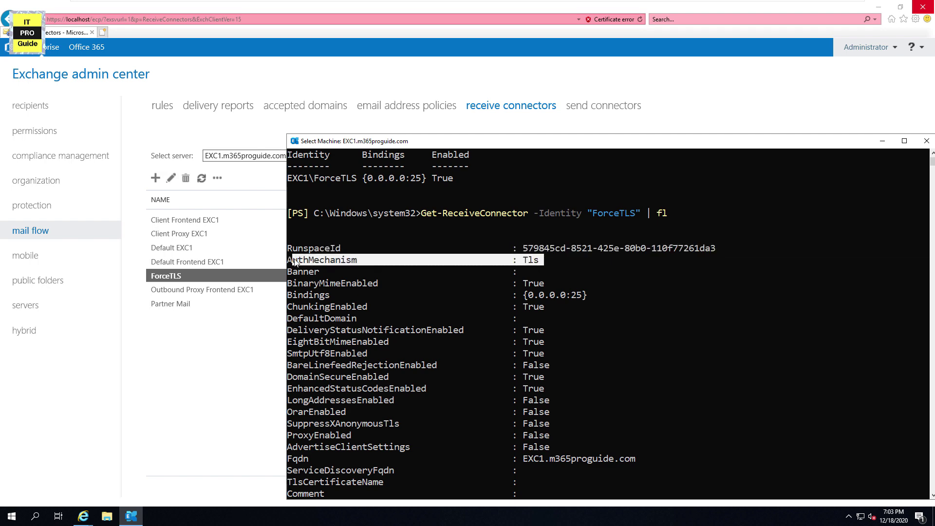
scroll(411, 376, "down", 13)
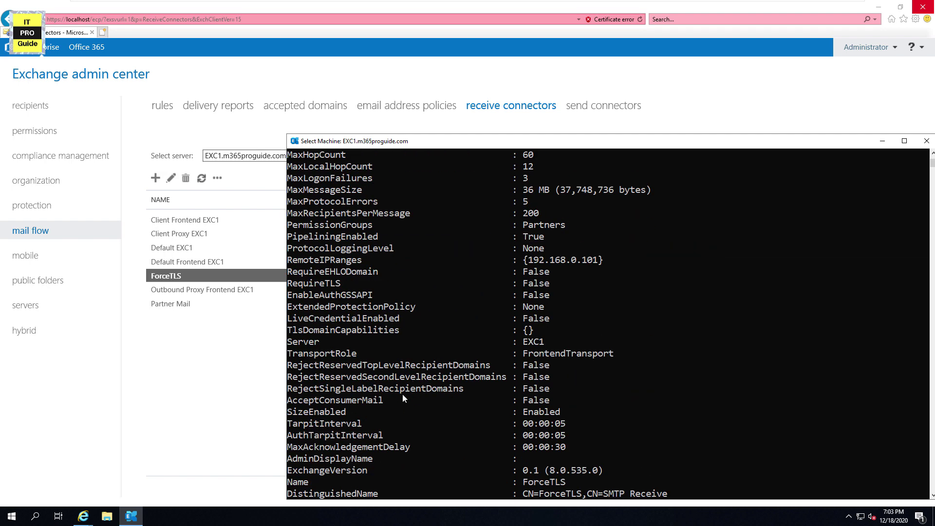
scroll(402, 395, "down", 2)
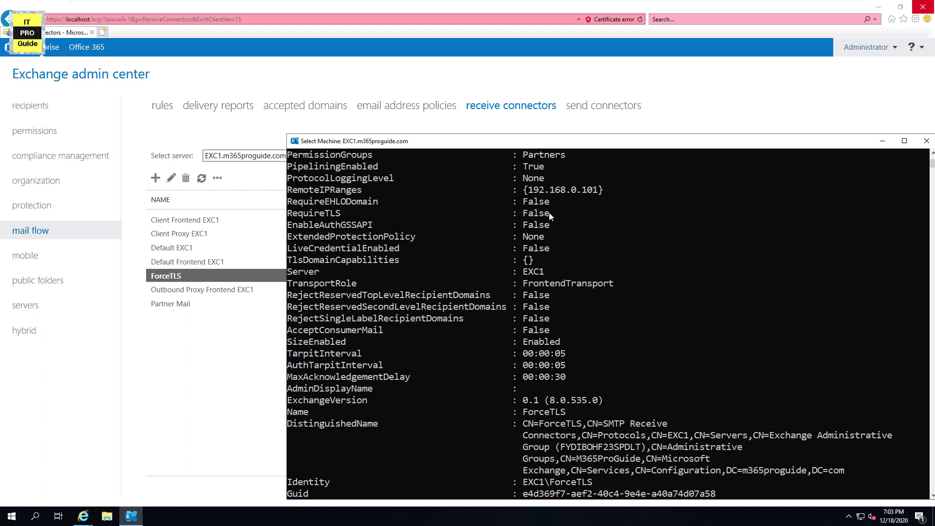
left_click_drag(527, 214, 287, 214)
right_click(526, 222)
scroll(514, 292, "down", 10)
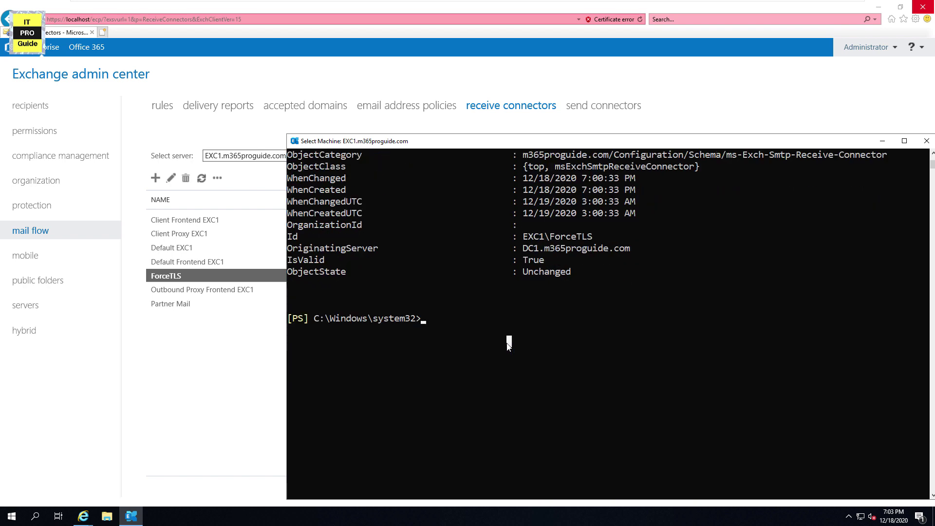
Recall the last Get-ReceiveConnector command for ForceTLS and change its cmdlet to Set-ReceiveConnector.
key("Up")
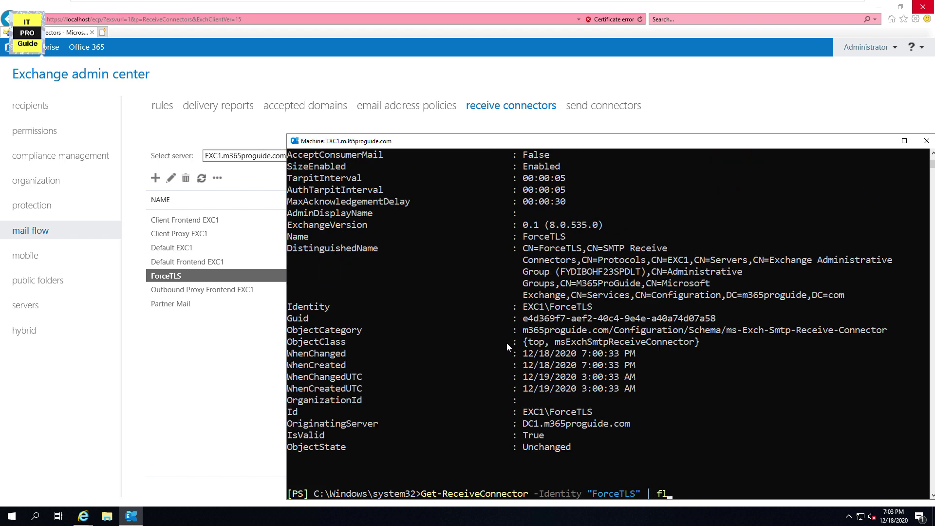
key("Left")
key("Left")
key("Left")
key("Left")
key("Left")
key("Left")
key("Left")
key("Left")
key("Left")
key("Left")
key("Left")
key("Left")
key("Left")
key("Left")
key("Left")
key("Left")
key("Left")
key("Left")
key("Left")
key("Left")
key("Left")
key("Left")
key("Left")
key("Left")
key("Left")
key("Left")
key("Left")
key("Left")
key("Left")
left_click_drag(526, 141, 466, 66)
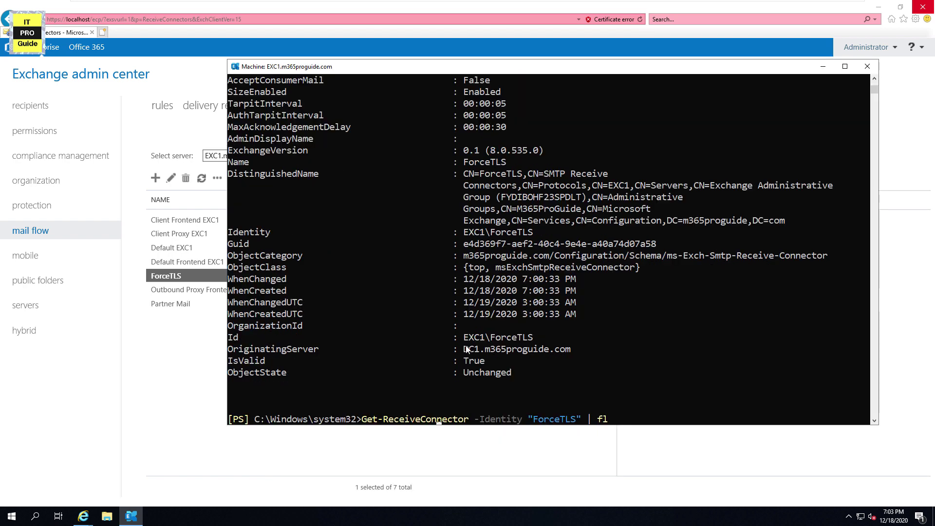
key("Left")
key("Left")
key("Left")
key("Left")
key("Left")
key("Left")
key("Left")
key("Left")
key("Left")
key("Delete")
type("S")
Replace the command's | fl ending with -RequireTLS $true -PermissionGroups AnonymousUsers and run it on ForceTLS.
key("End")
key("BackSpace")
key("BackSpace")
key("BackSpace")
key("BackSpace")
type("-RequireTL")
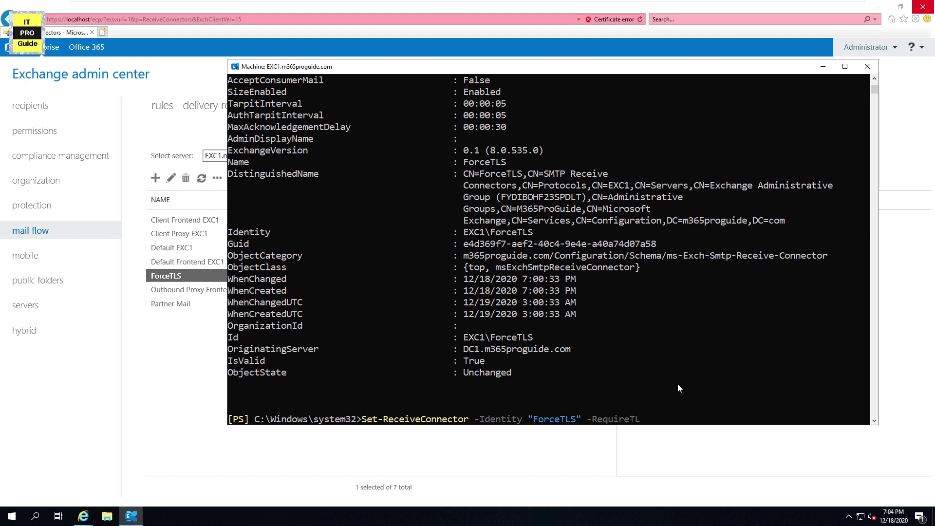
type("S $true -PermissionGroups")
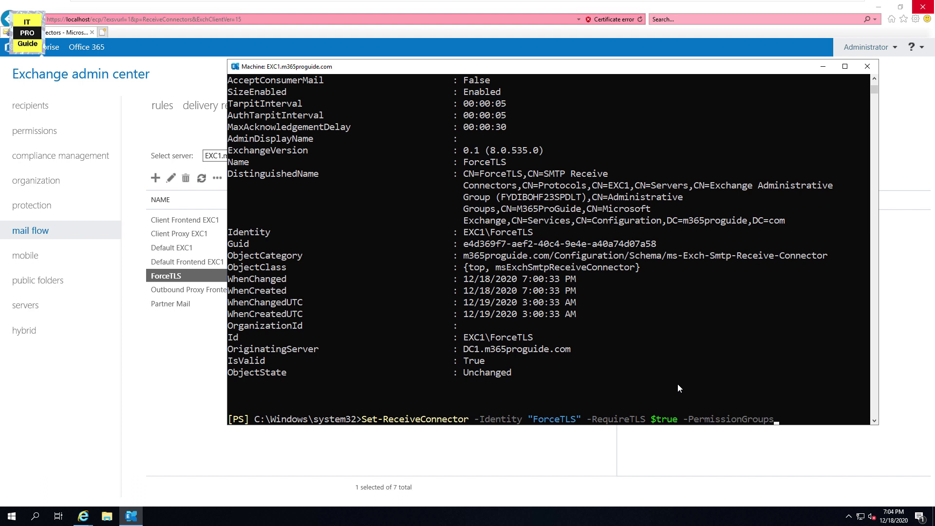
type(" AnonymousUsers")
key("Return")
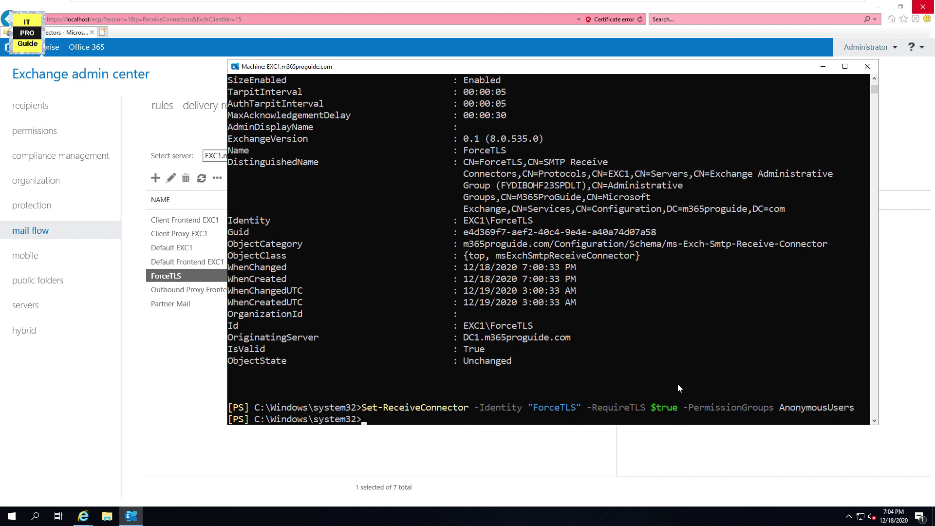
List the full properties of the ForceTLS receive connector again to check its RequireTLS value.
key("Up")
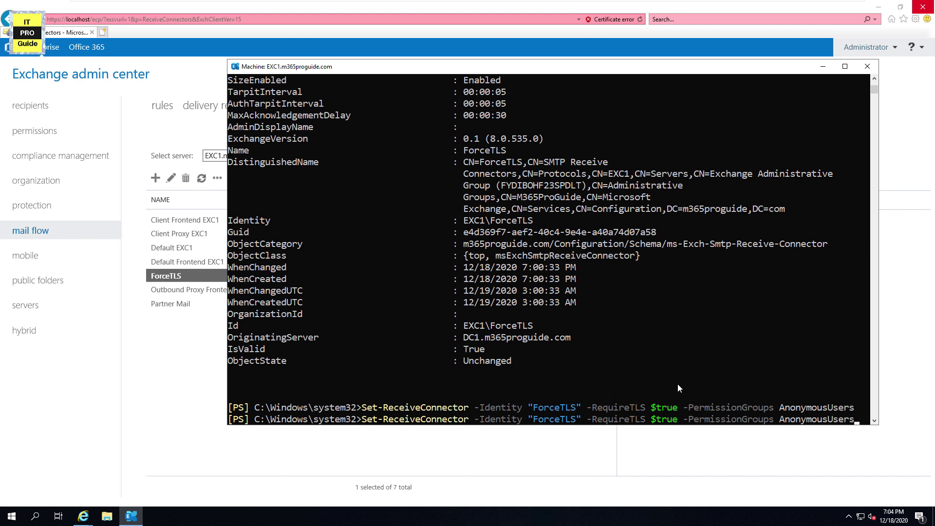
key("Up")
key("Return")
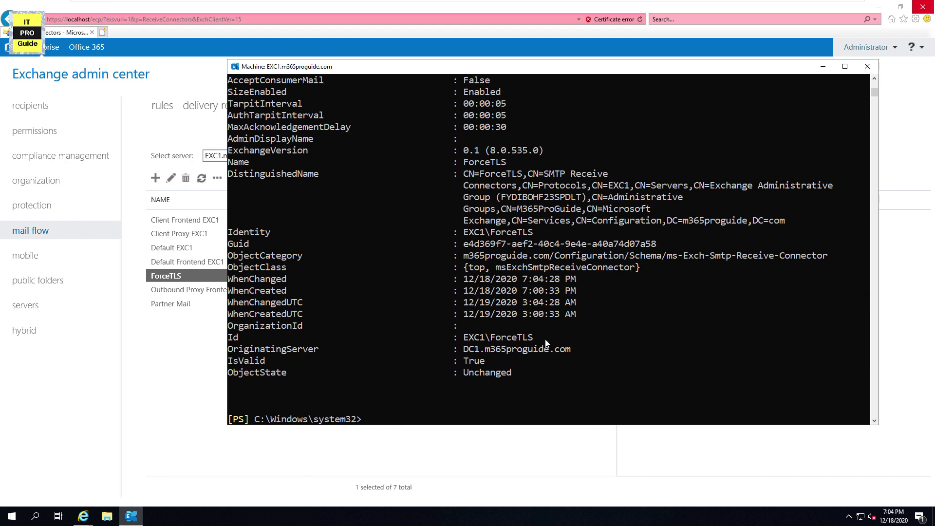
scroll(511, 371, "up", 6)
scroll(366, 355, "up", 1)
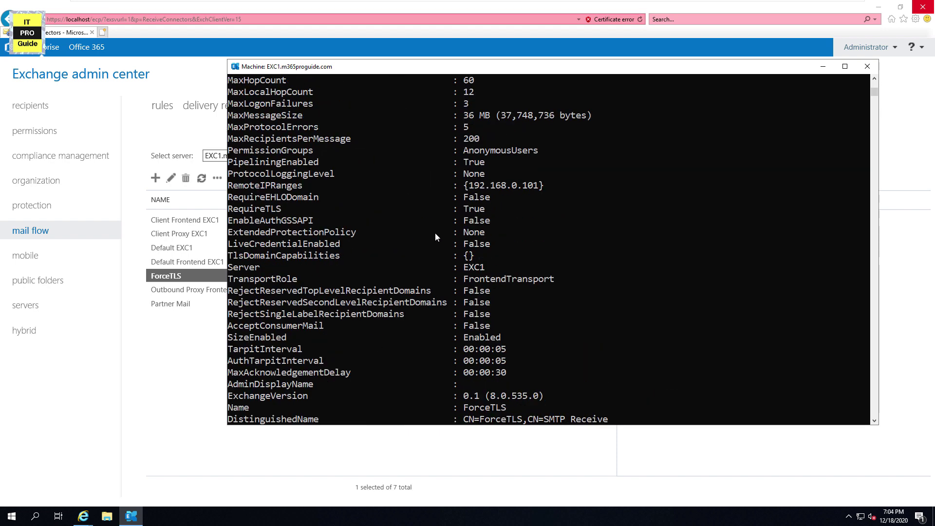
left_click(482, 208)
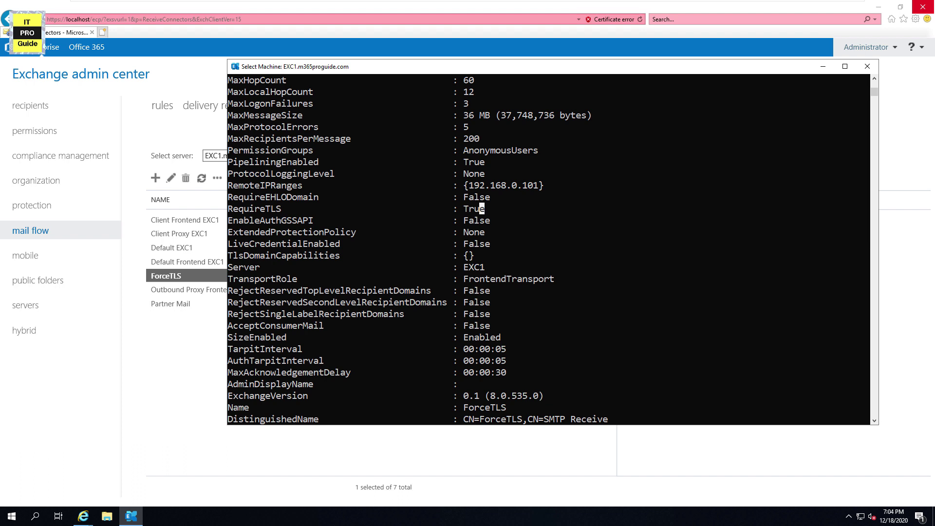